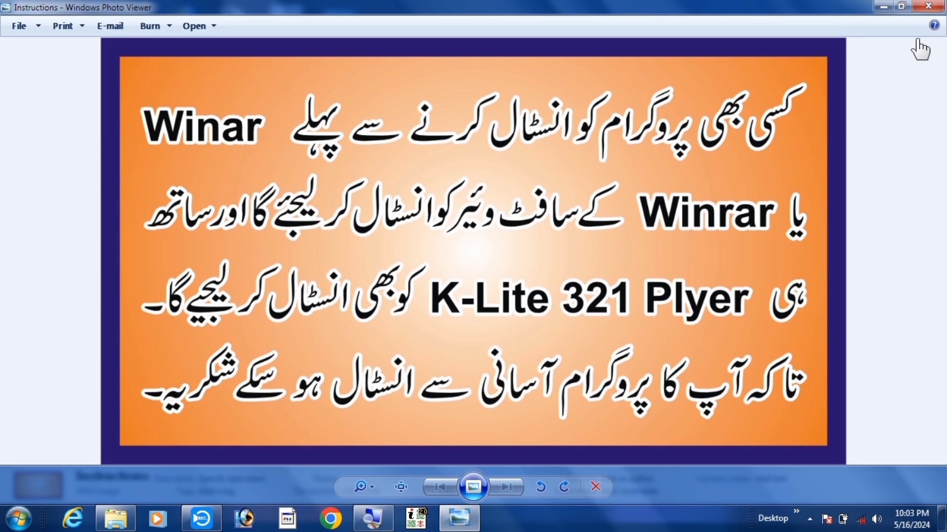
Step: Close the instructions image and check the computer's system type in its system properties
left_click(929, 6)
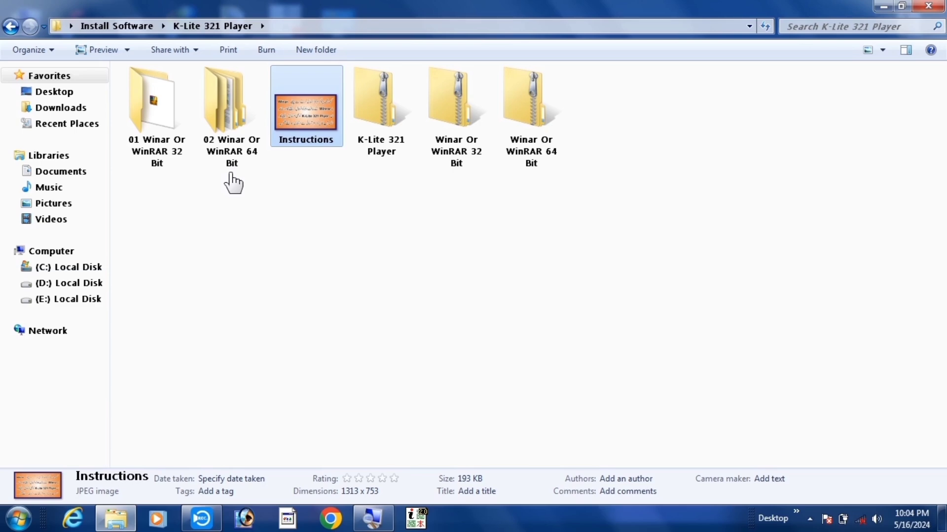
left_click(884, 6)
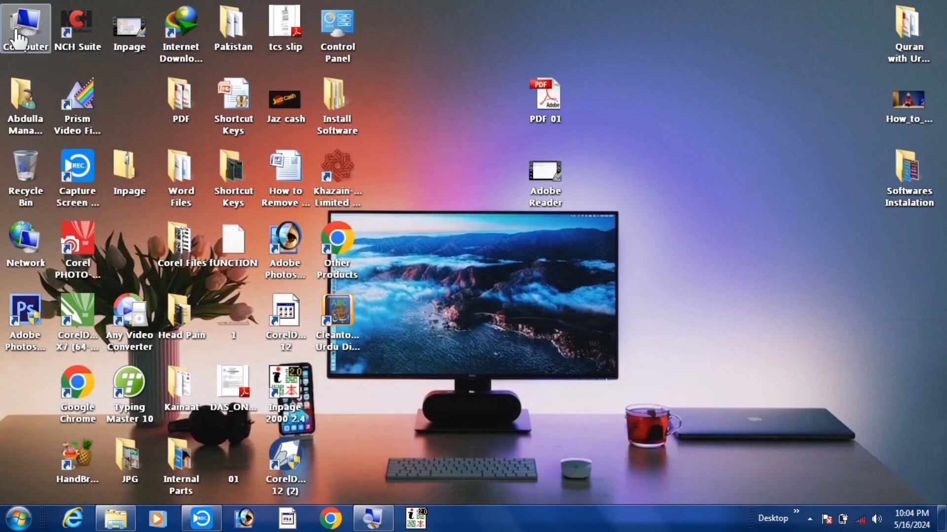
left_click_drag(19, 37, 438, 35)
right_click(439, 20)
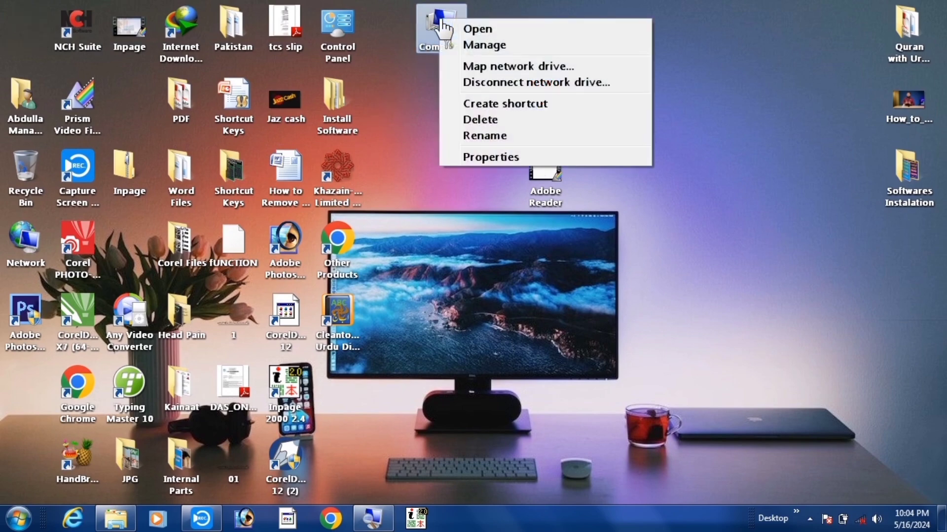
left_click(491, 158)
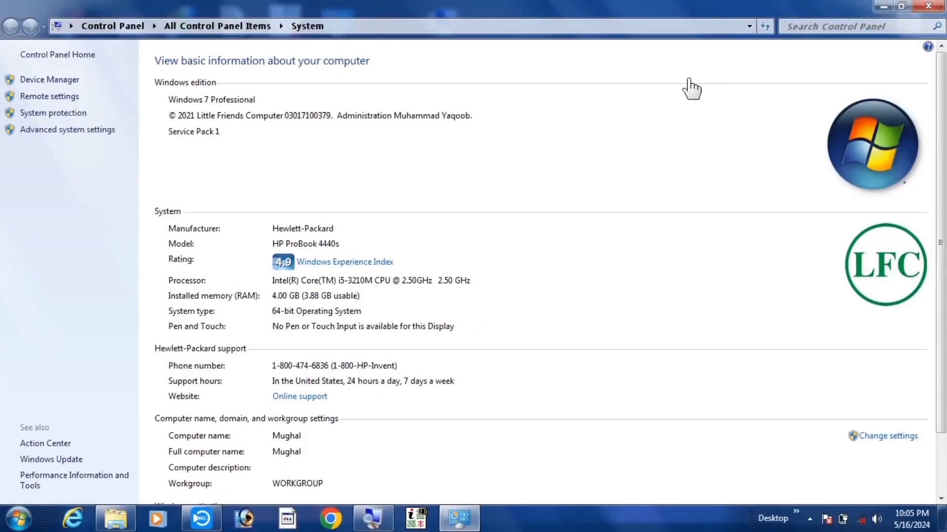
left_click(929, 5)
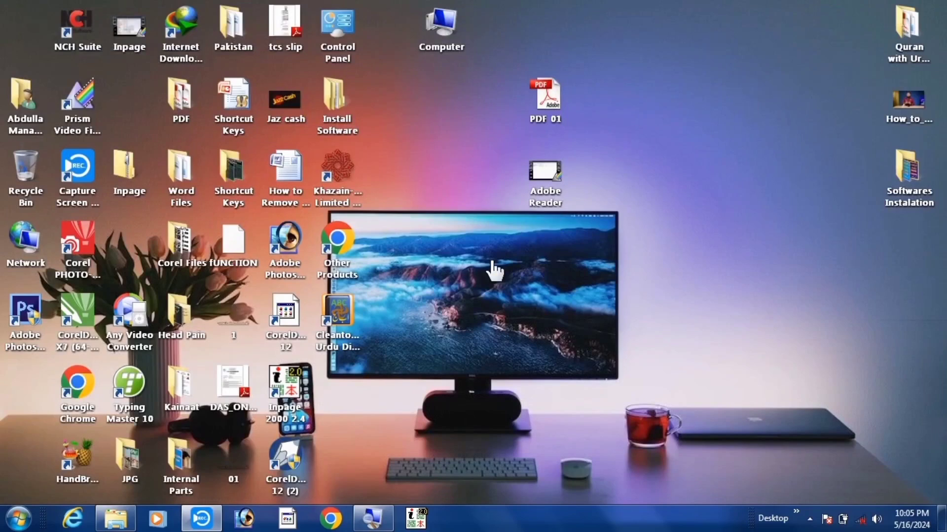
Step: Launch the WinRAR.5.80.x64 installer from the "02 Winar Or WinRAR 64 Bit" folder inside K-Lite 321 Player
left_click(117, 525)
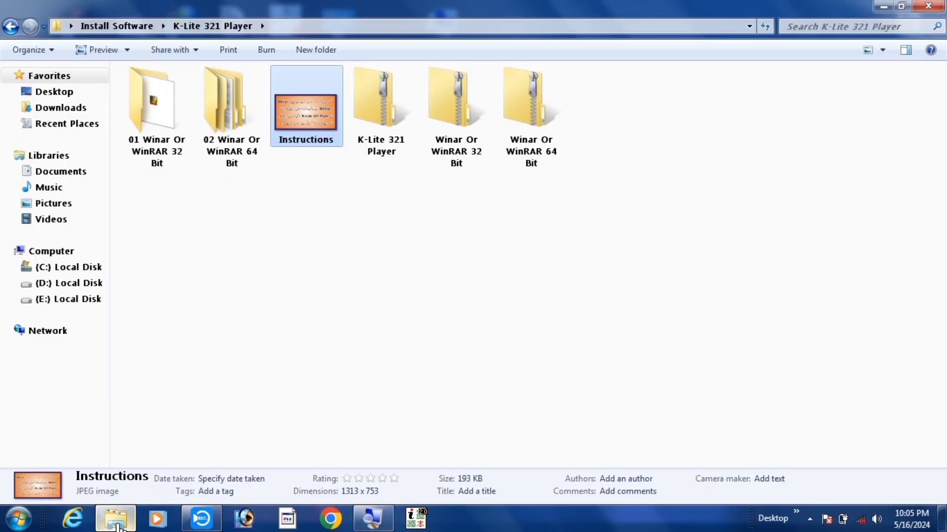
double_click(224, 106)
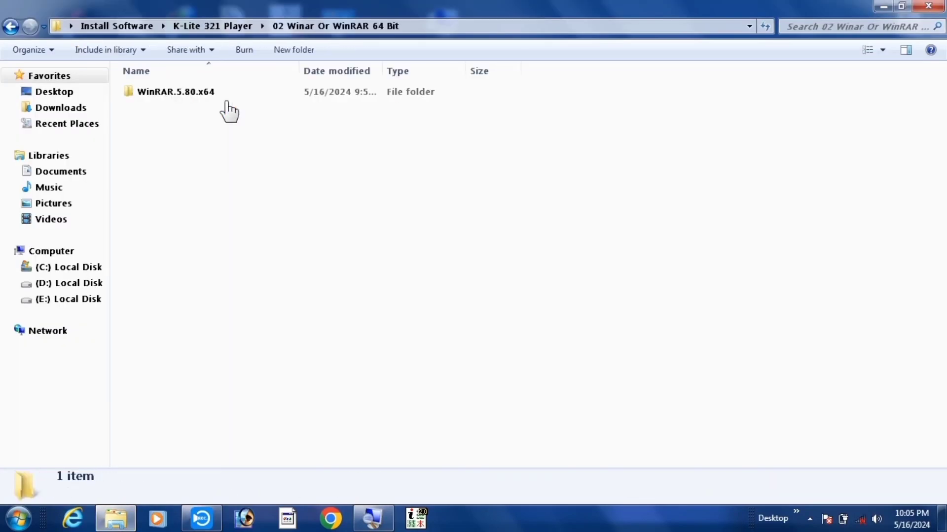
double_click(175, 98)
left_click(173, 98)
double_click(175, 98)
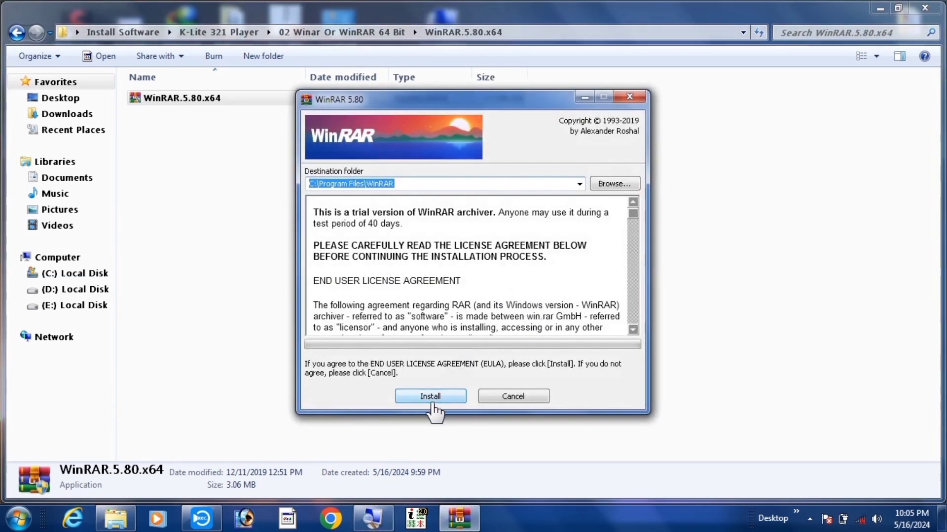
Step: Install WinRAR 5.80 with the default destination and file associations, and return to the K-Lite 321 Player folder
left_click(434, 398)
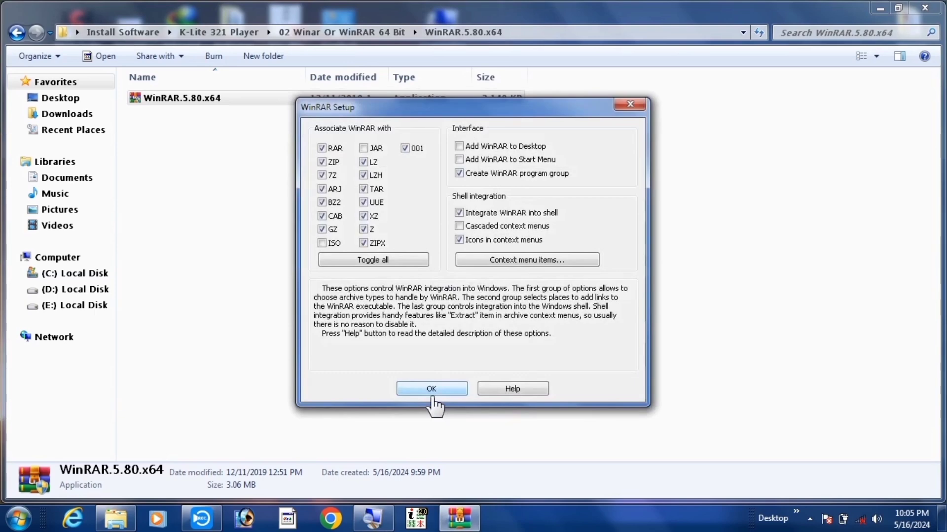
left_click(432, 393)
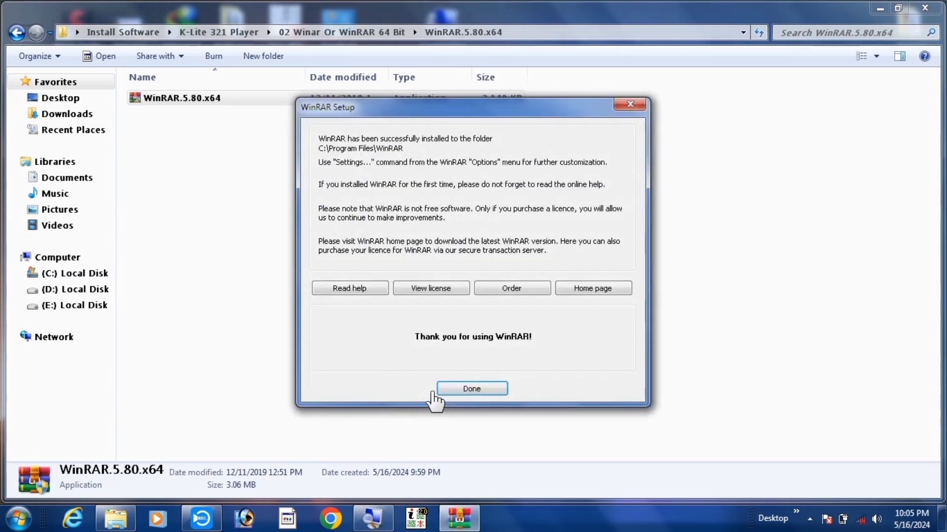
left_click(461, 392)
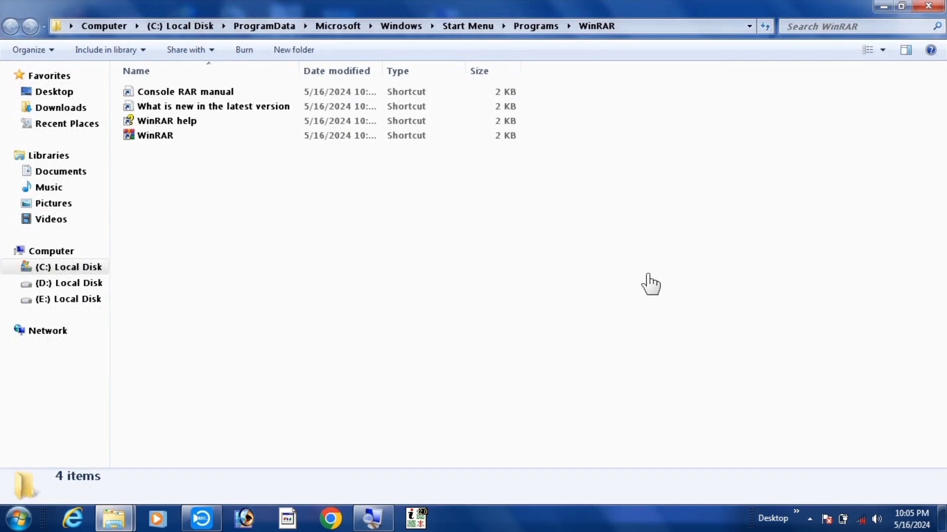
left_click(930, 8)
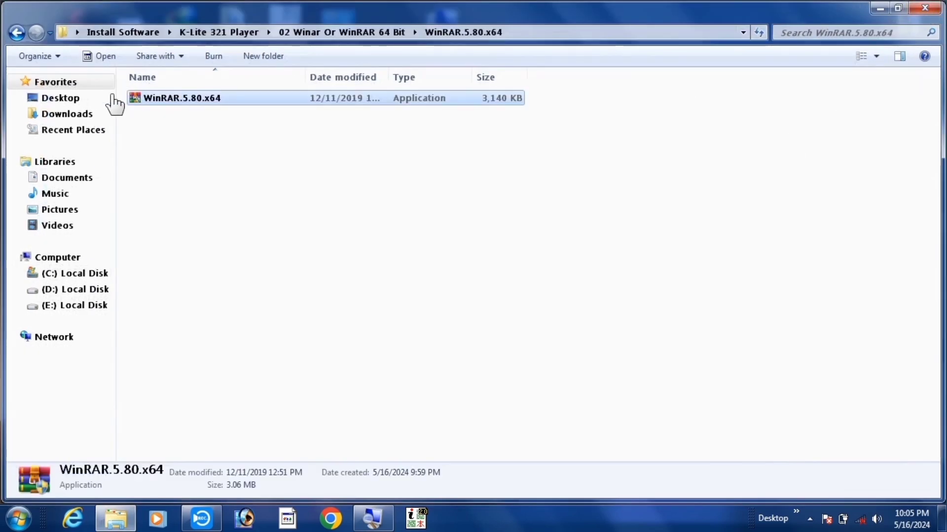
left_click(17, 33)
left_click(17, 33)
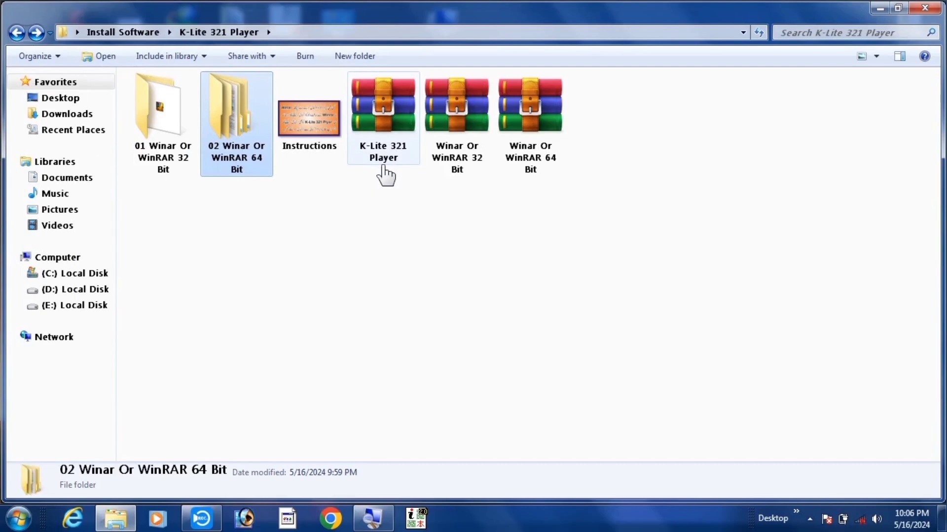
Step: Open the Adobe Reader video from the desktop, continue with the Prism demo version, and close the converter
left_click(880, 9)
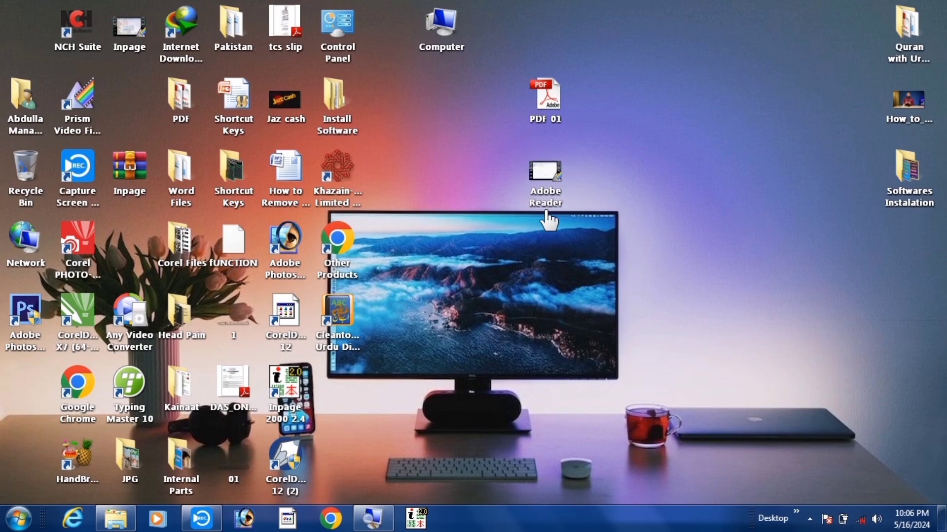
double_click(544, 175)
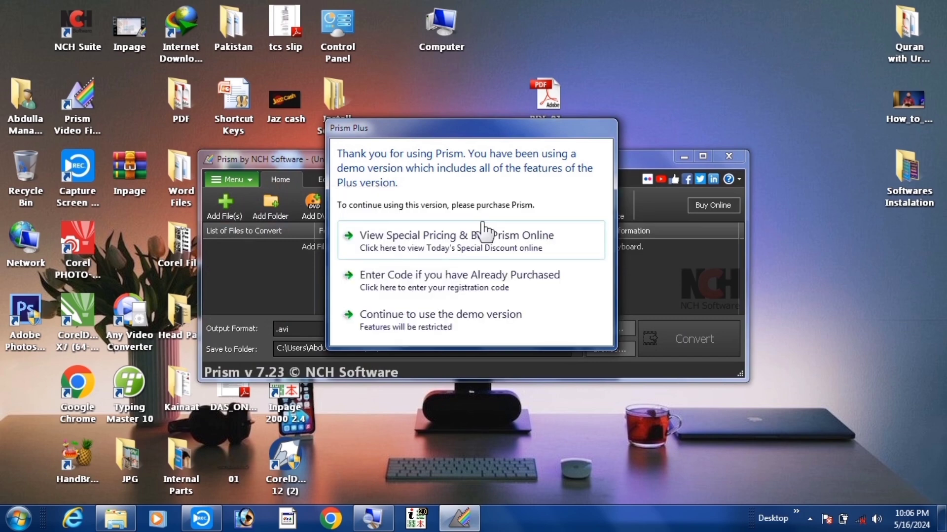
left_click(420, 326)
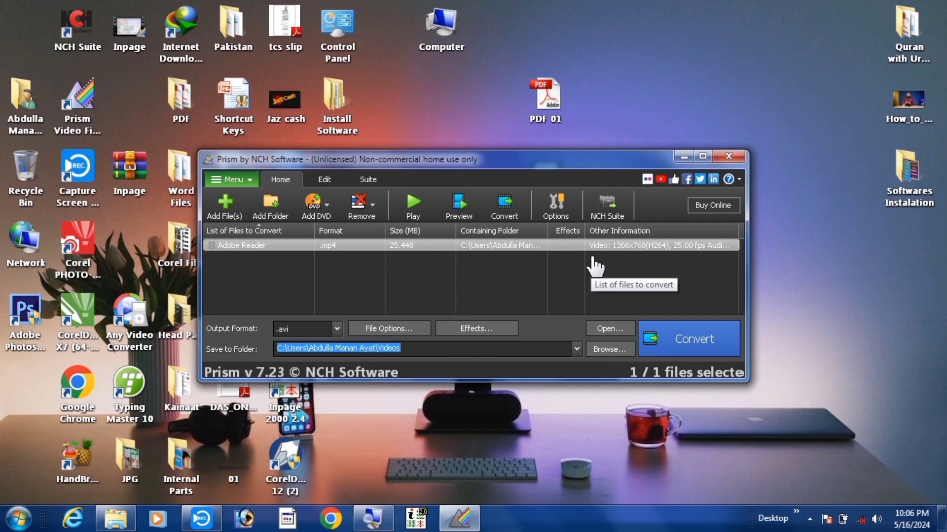
left_click(729, 156)
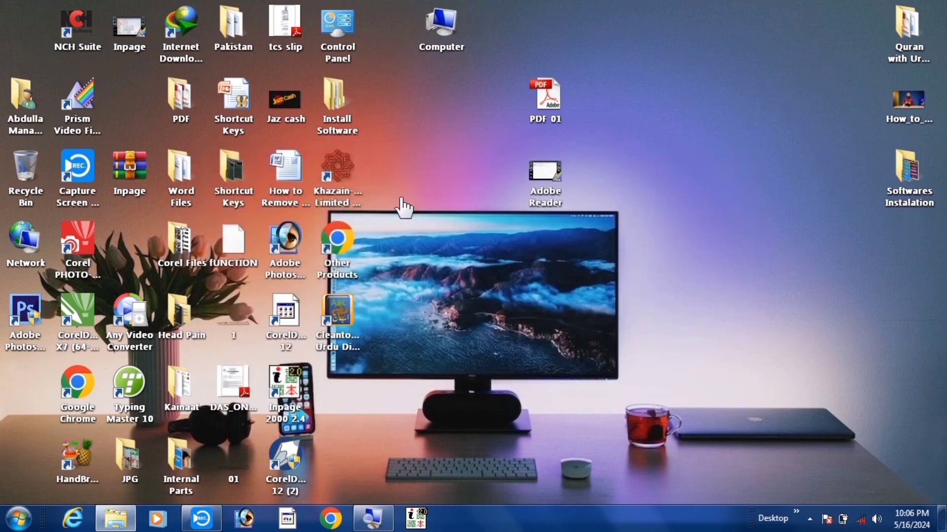
Step: Open the Shiva Go Kart Race video from the Shiva Cartoon folder on drive D to check which program handles it
double_click(439, 35)
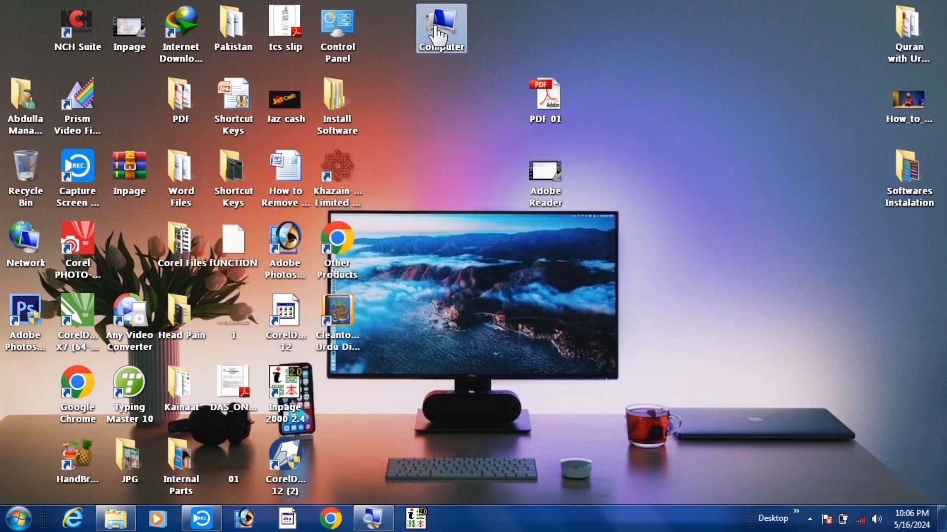
double_click(397, 116)
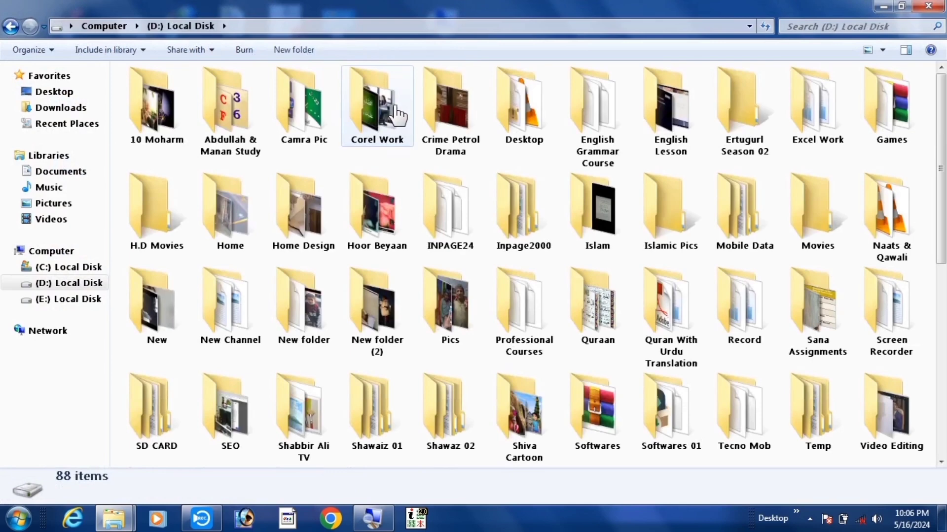
double_click(527, 409)
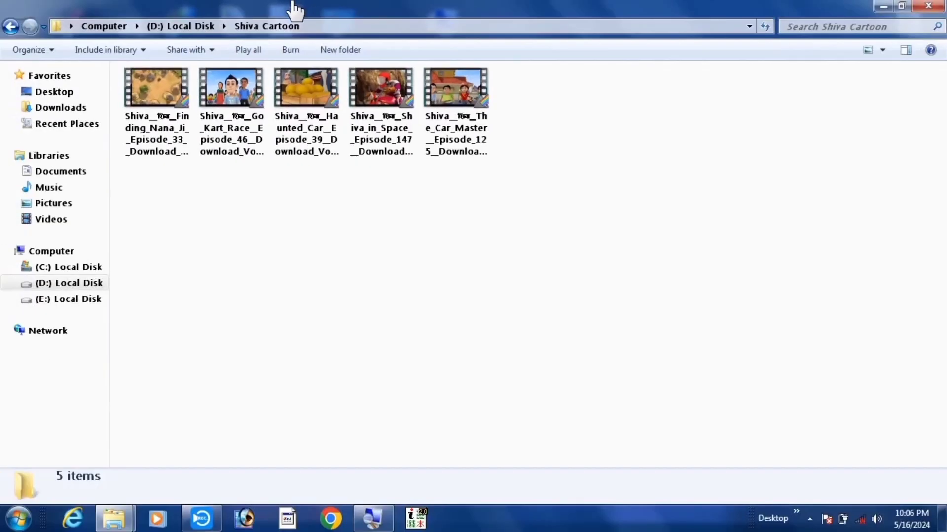
left_click(167, 182)
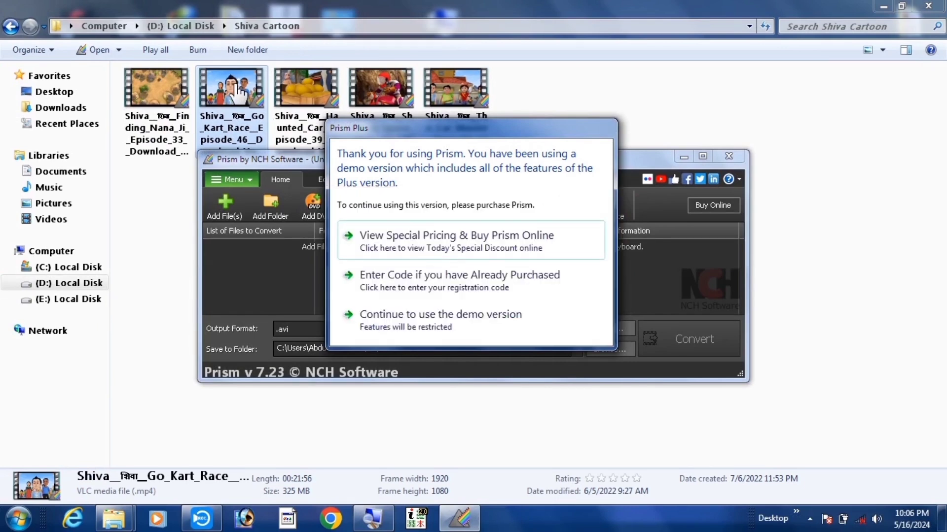
left_click(394, 319)
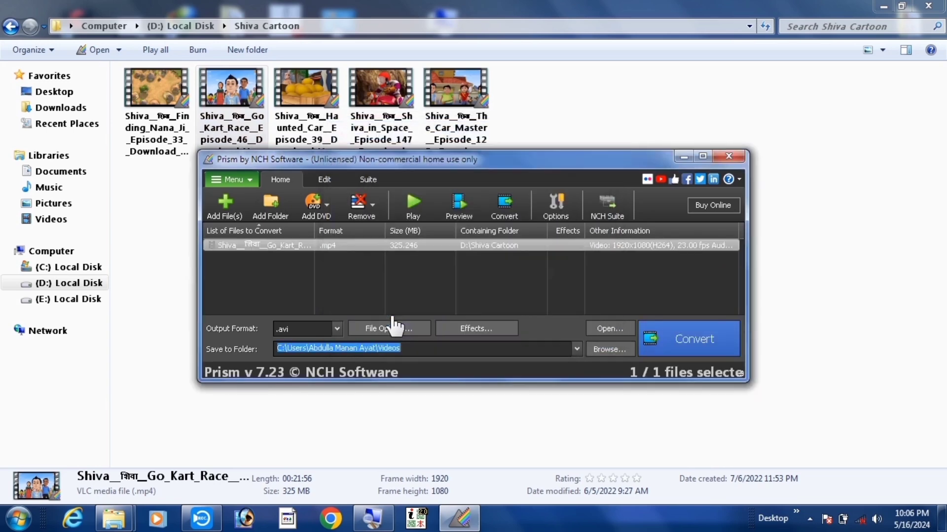
left_click(729, 157)
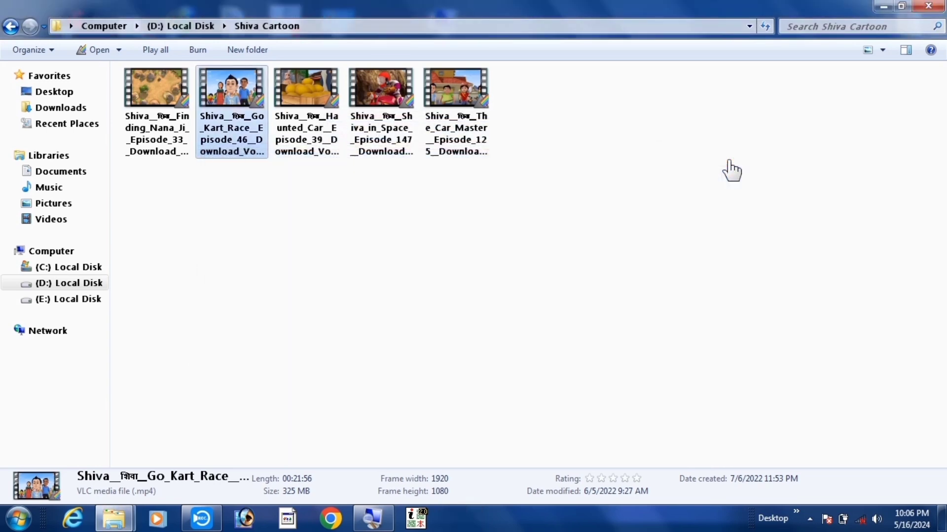
left_click(929, 6)
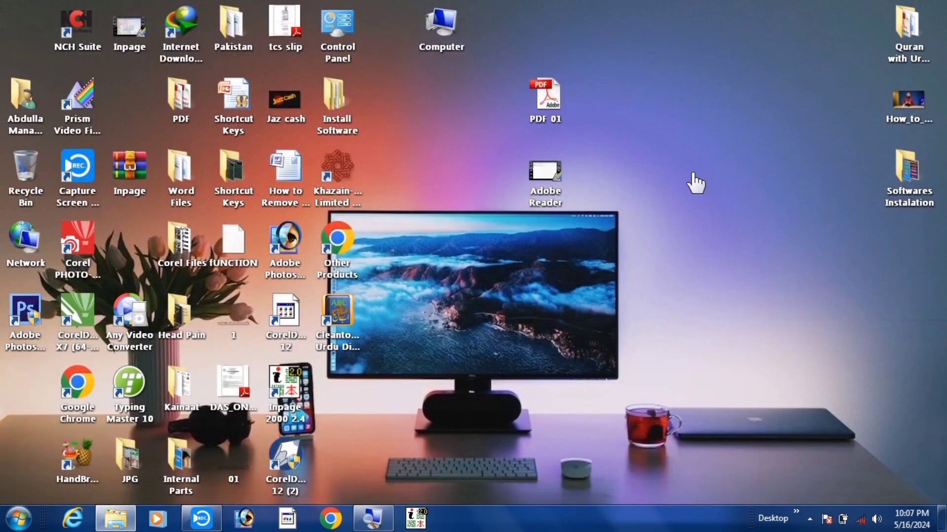
Step: Extract the K-Lite 321 Player archive directly into its current folder
left_click(117, 523)
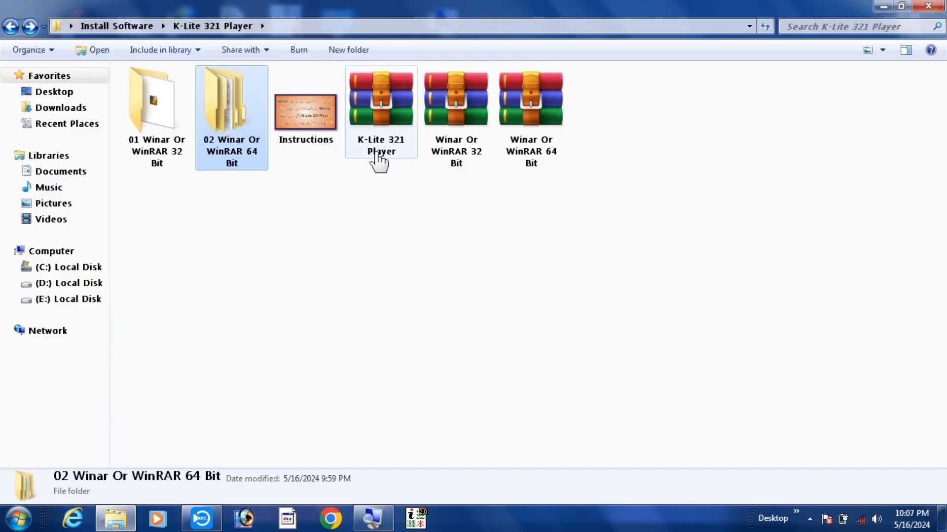
left_click(384, 117)
right_click(384, 117)
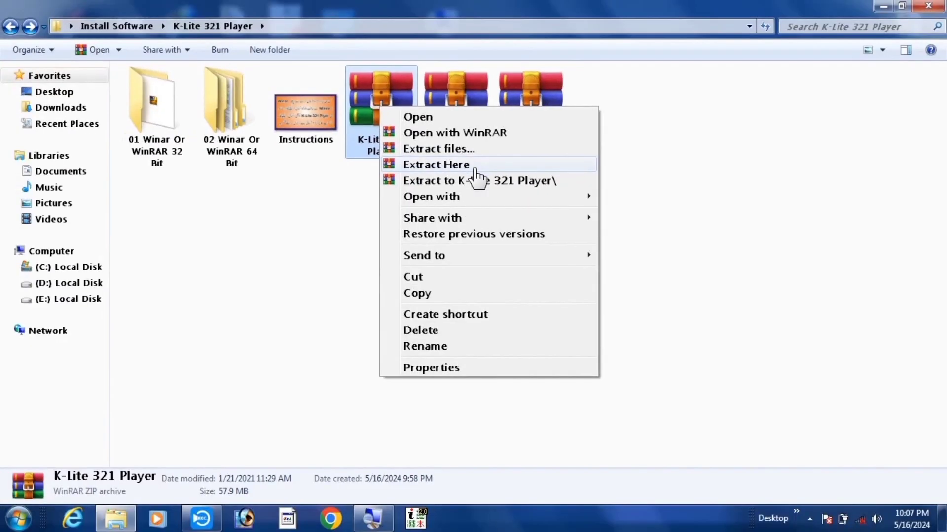
left_click(474, 169)
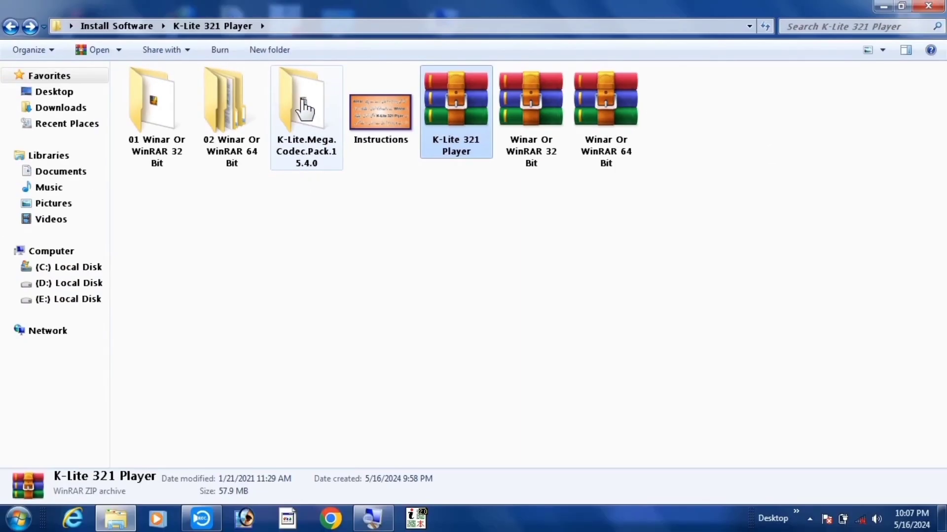
Step: Run the K-Lite Mega Codec Pack 15.4.0 installer in Advanced mode, keeping the default preferences, components and Start Menu folder
double_click(305, 109)
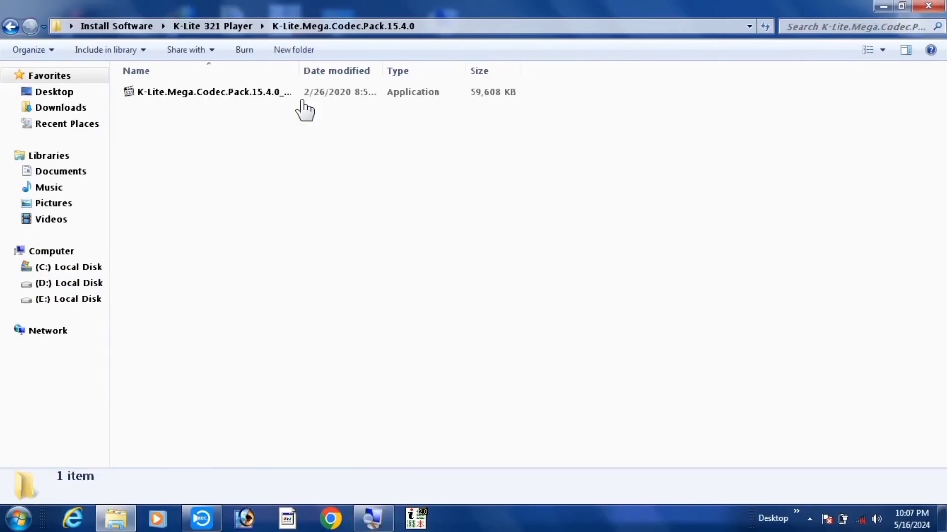
double_click(193, 97)
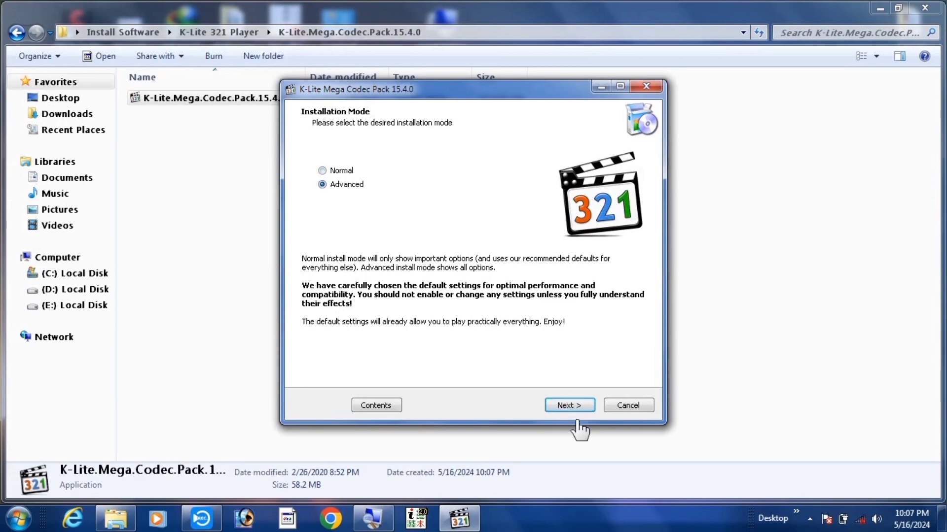
left_click(569, 405)
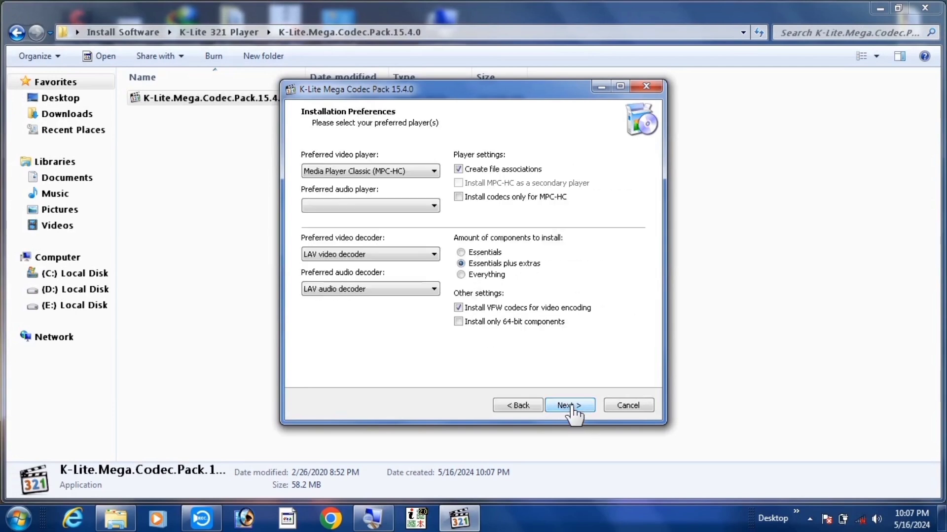
left_click(570, 405)
left_click(570, 406)
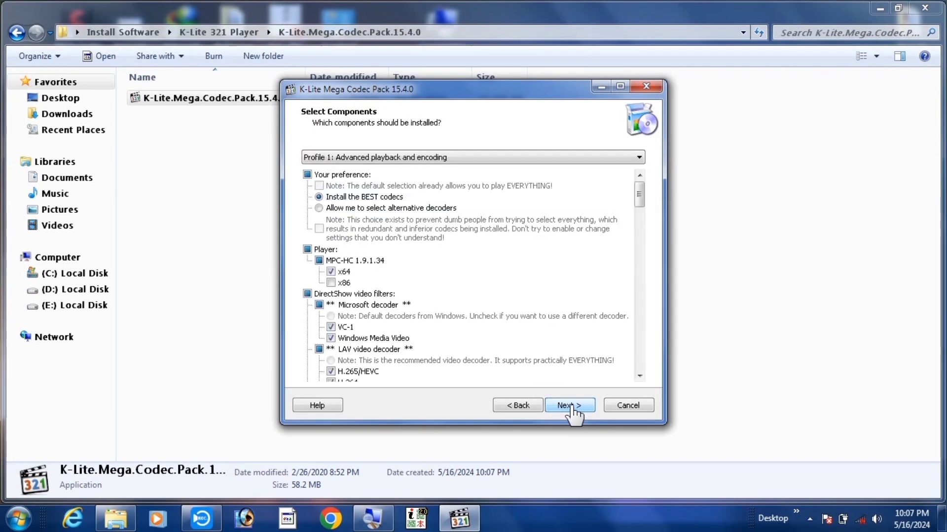
left_click(570, 405)
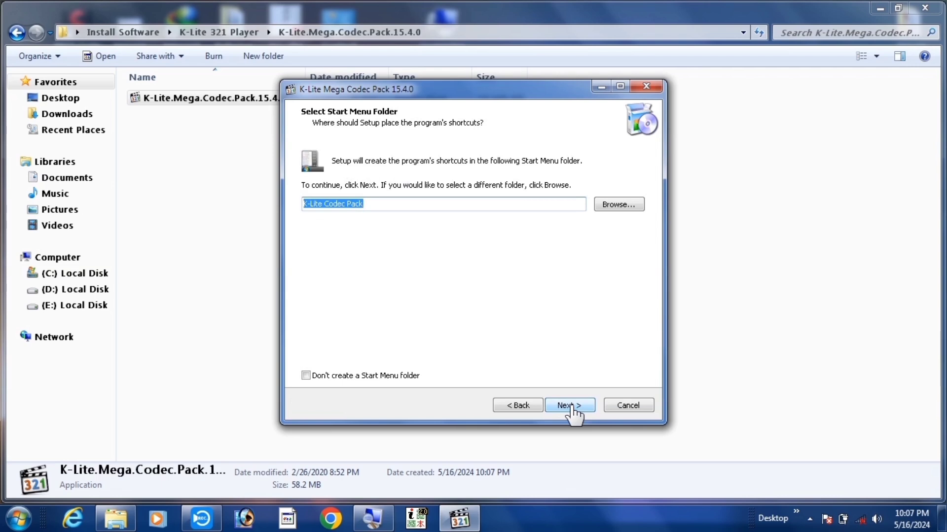
left_click(569, 405)
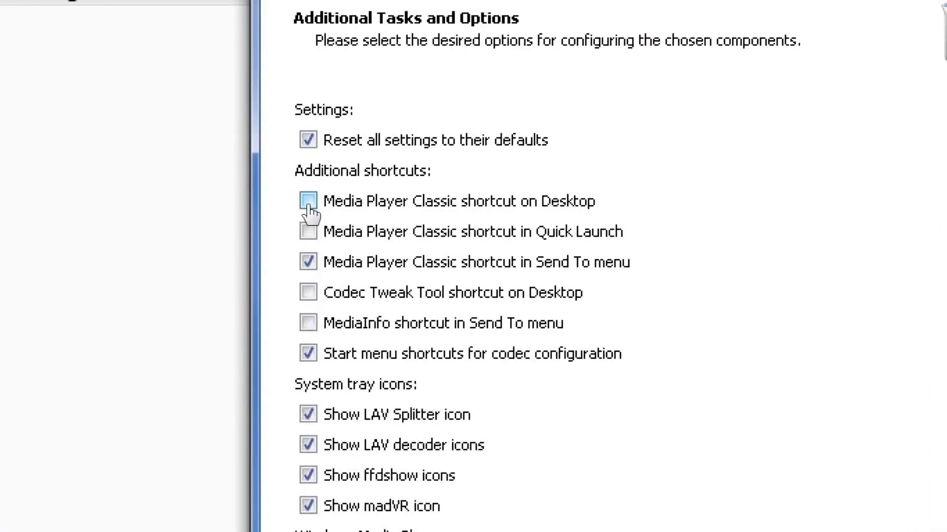
Step: Enable the Media Player Classic desktop shortcut and continue to the MPC-HC configuration
left_click(309, 202)
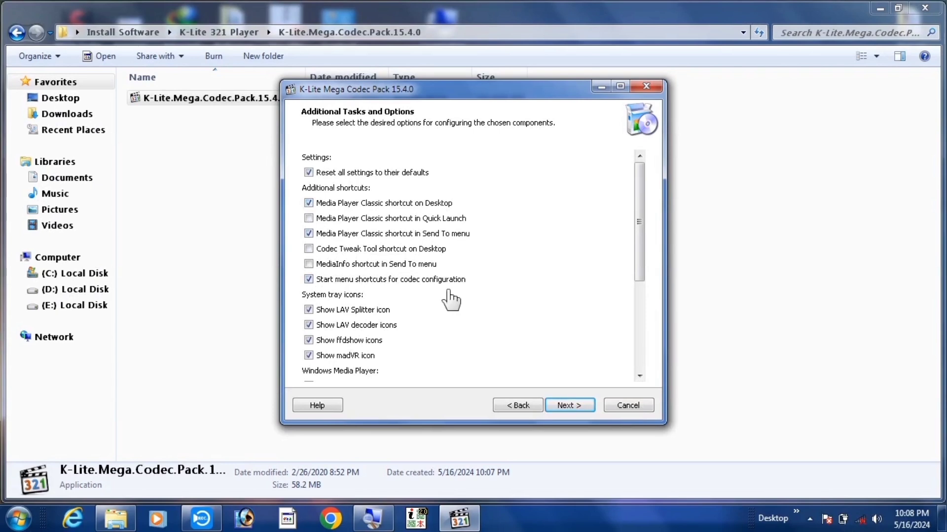
left_click(568, 407)
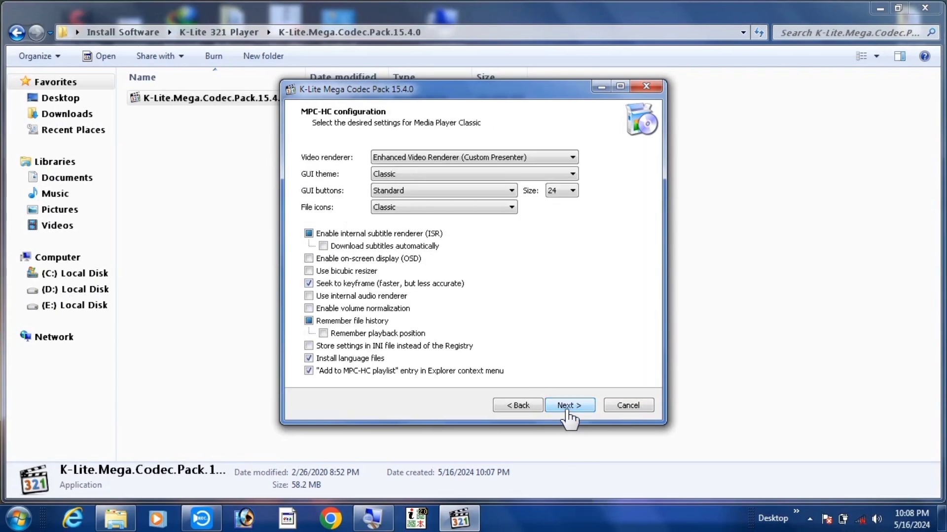
Step: Keep the default MPC-HC configuration, hardware acceleration and preferred language settings in the codec pack setup
left_click(567, 413)
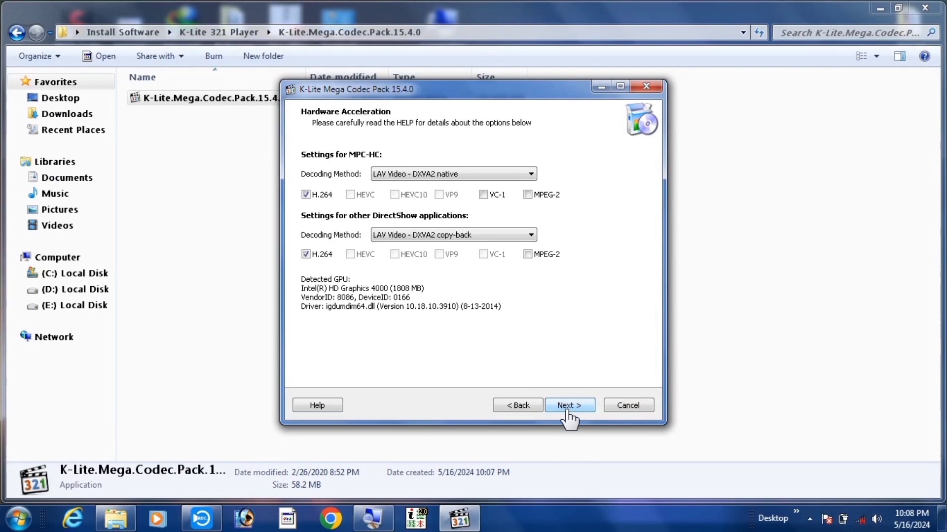
left_click(568, 407)
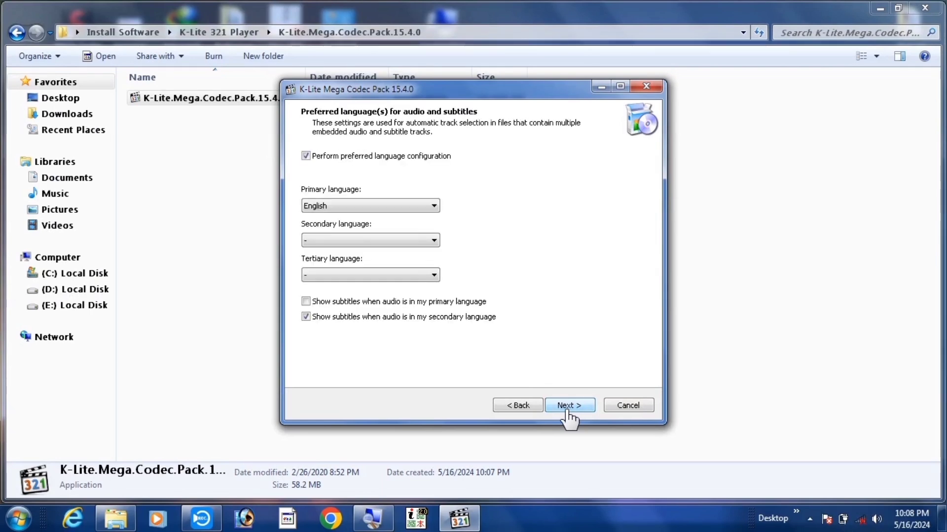
left_click(567, 408)
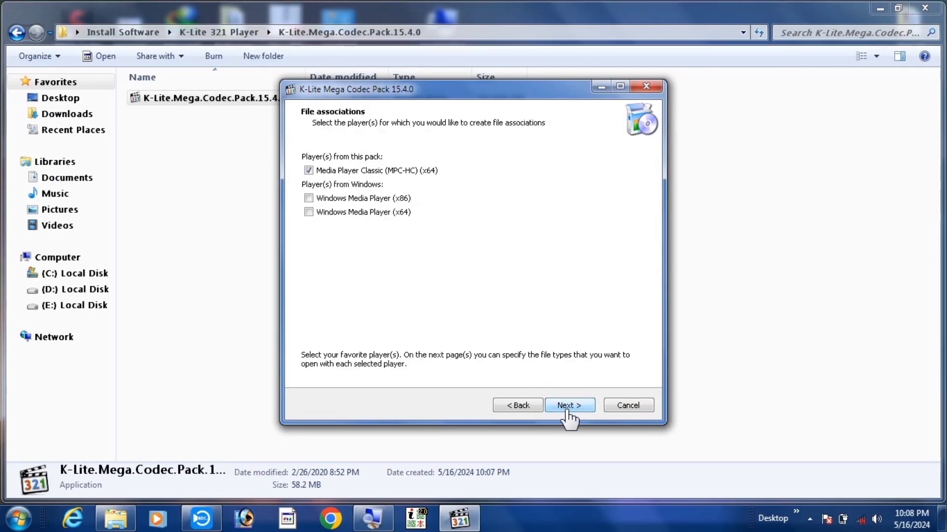
Step: Keep Media Player Classic (MPC-HC) (x64) for file associations and associate all audio file extensions with it
left_click(567, 407)
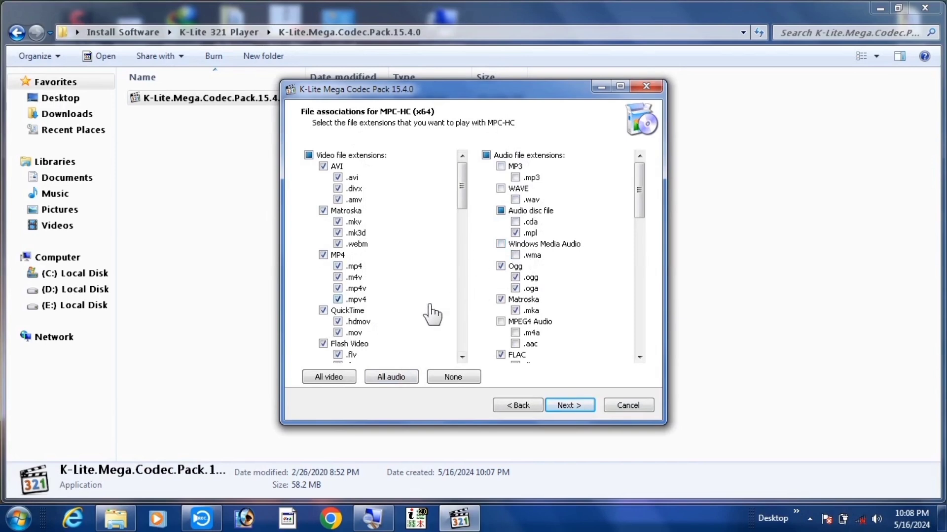
left_click(396, 378)
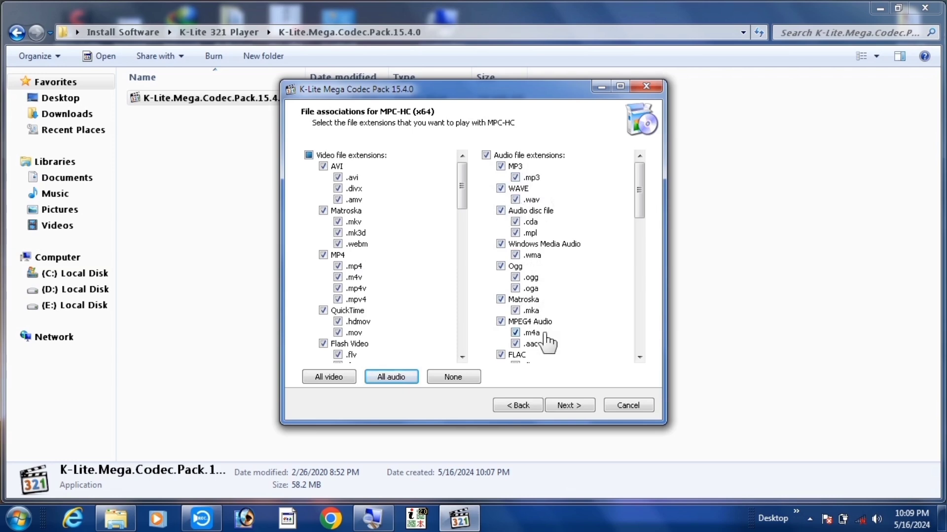
left_click(566, 409)
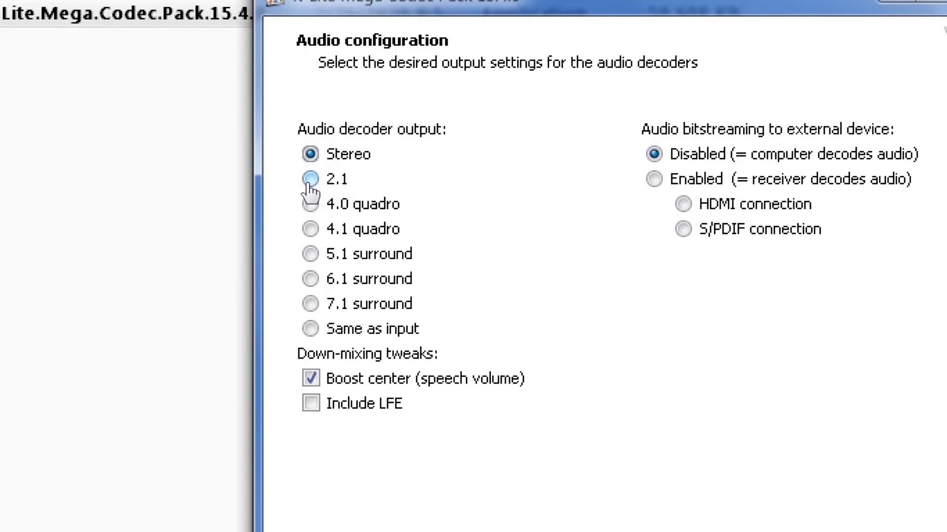
Step: Set the audio decoder output to 2.1 and keep the default file extensions for thumbnail generation
left_click(310, 180)
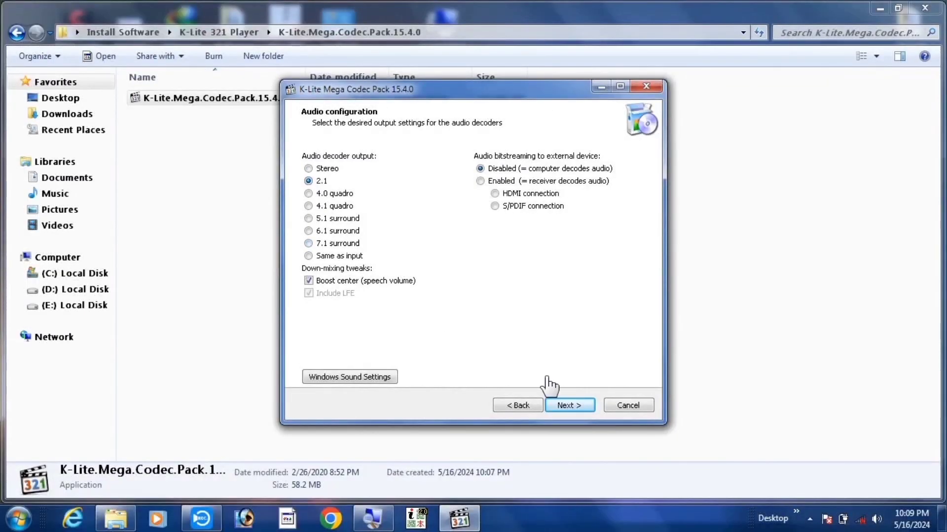
left_click(569, 406)
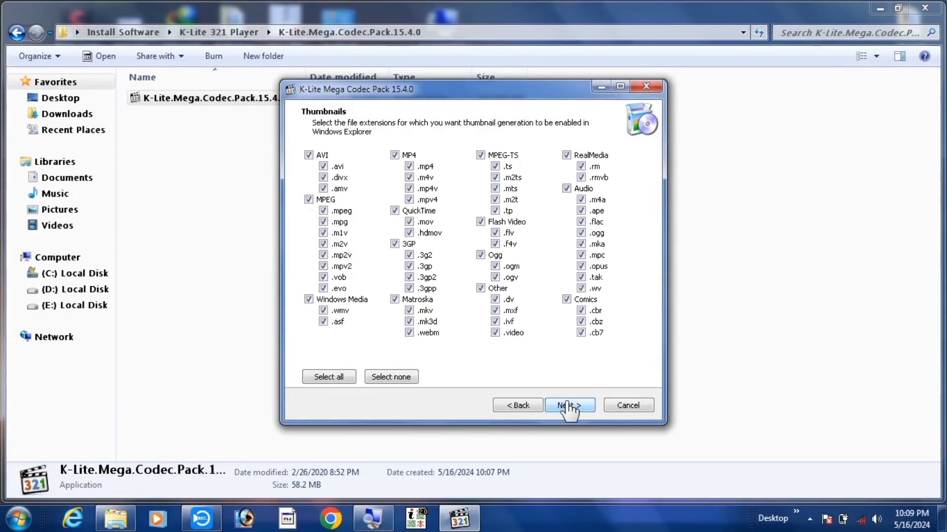
left_click(569, 406)
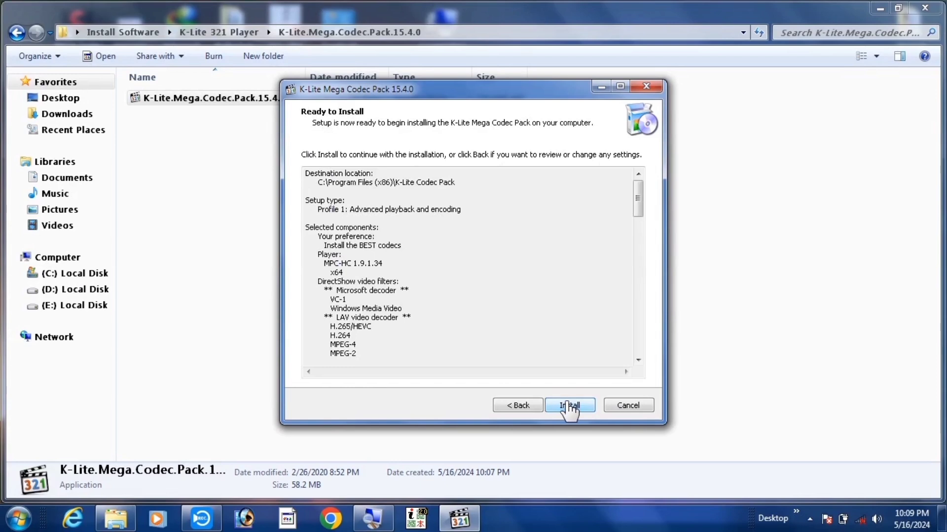
Step: Install the codec pack, finish the setup without running Codec Tweak Tool, and close the installer's folder
left_click(568, 411)
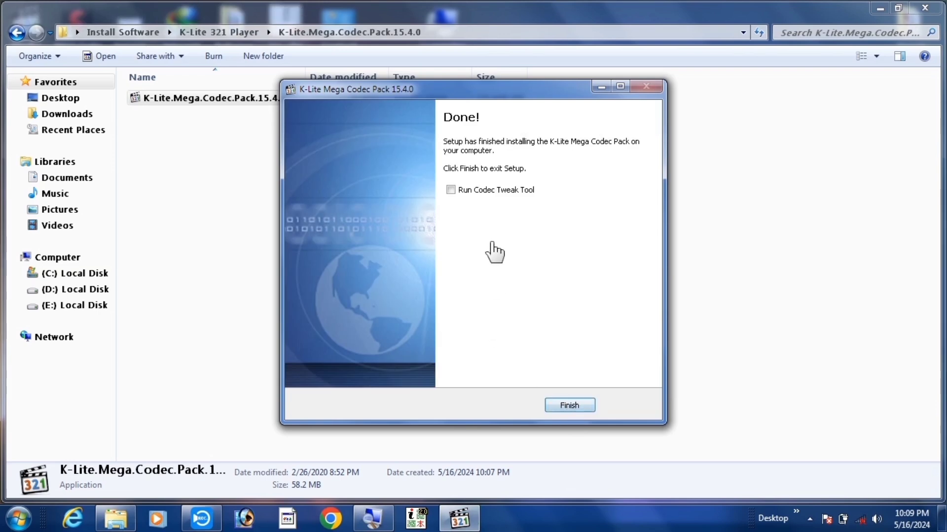
left_click(571, 406)
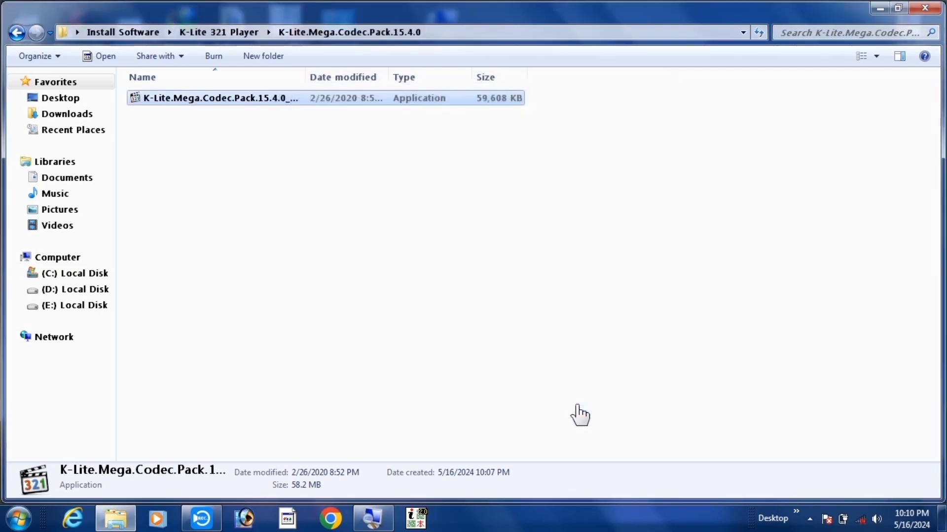
left_click(925, 8)
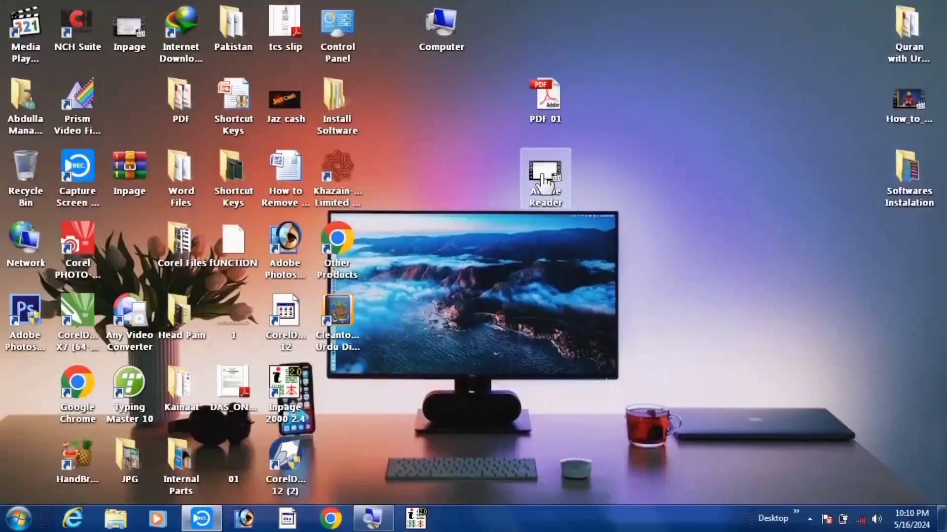
Step: Play the Adobe Reader video from the desktop at reduced volume and in full screen, and close the player
double_click(544, 182)
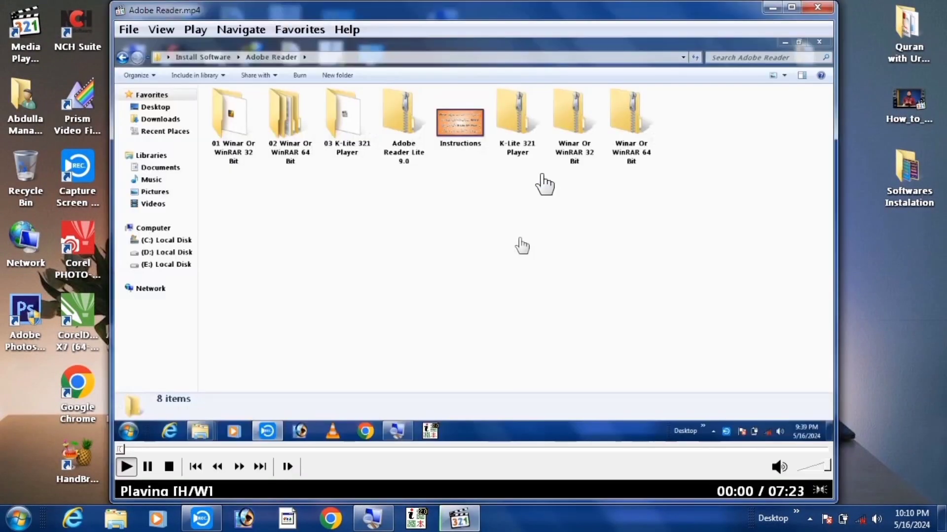
scroll(544, 183, "down", 5)
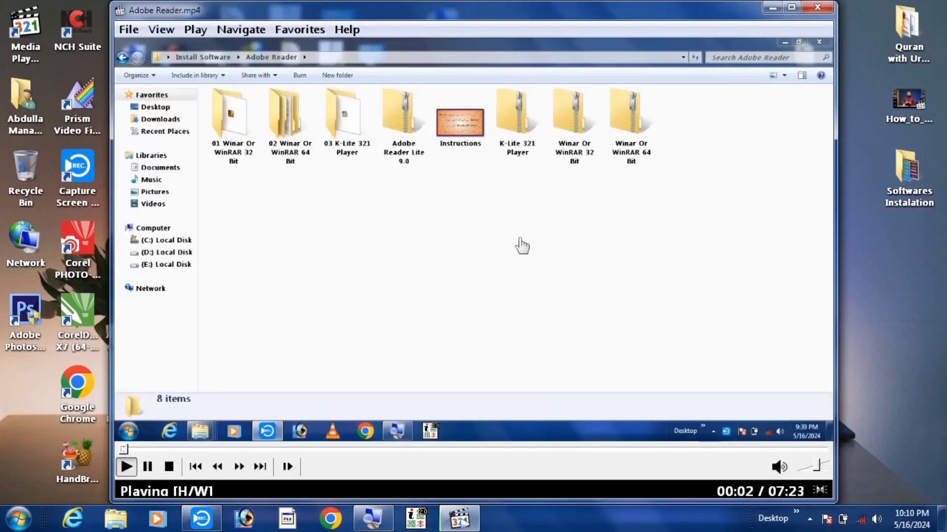
double_click(543, 184)
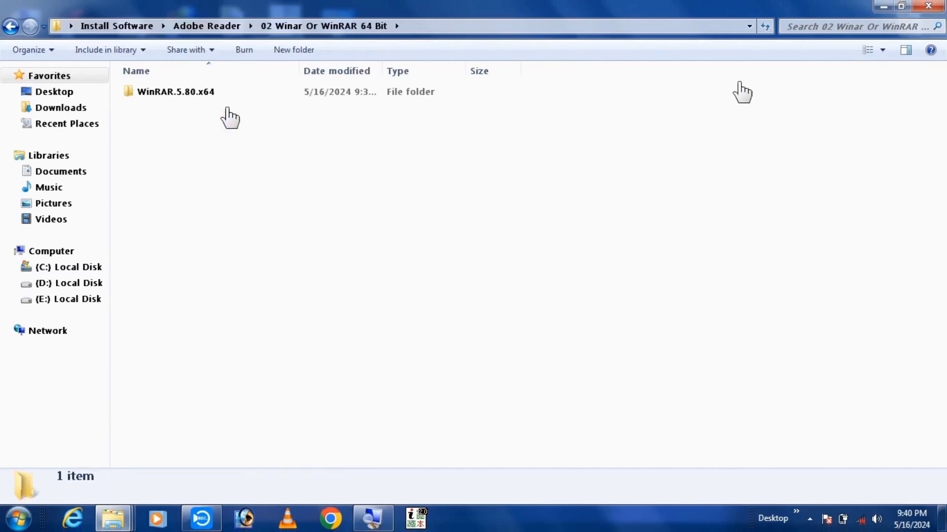
double_click(820, 108)
left_click(820, 13)
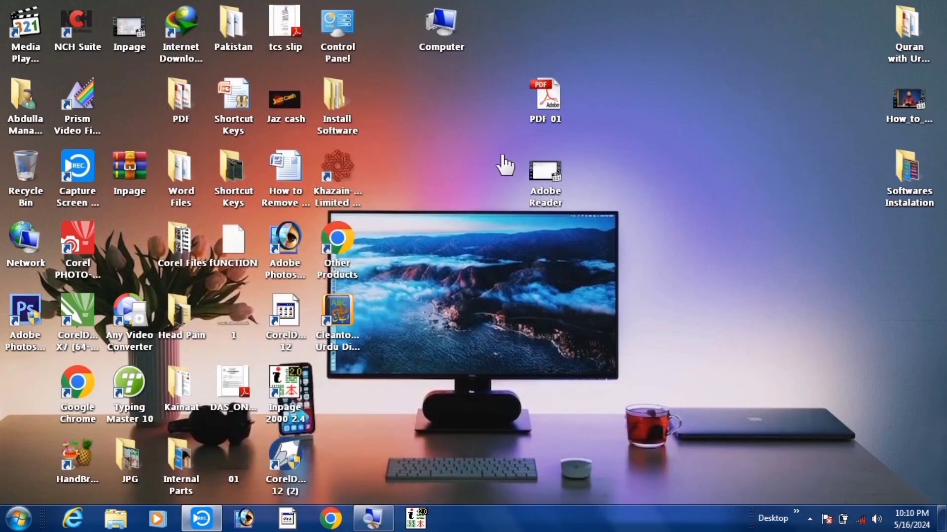
Step: Play the Shiva Go Kart Race video from the Shiva Cartoon folder on drive D, pause it and close the player
double_click(440, 27)
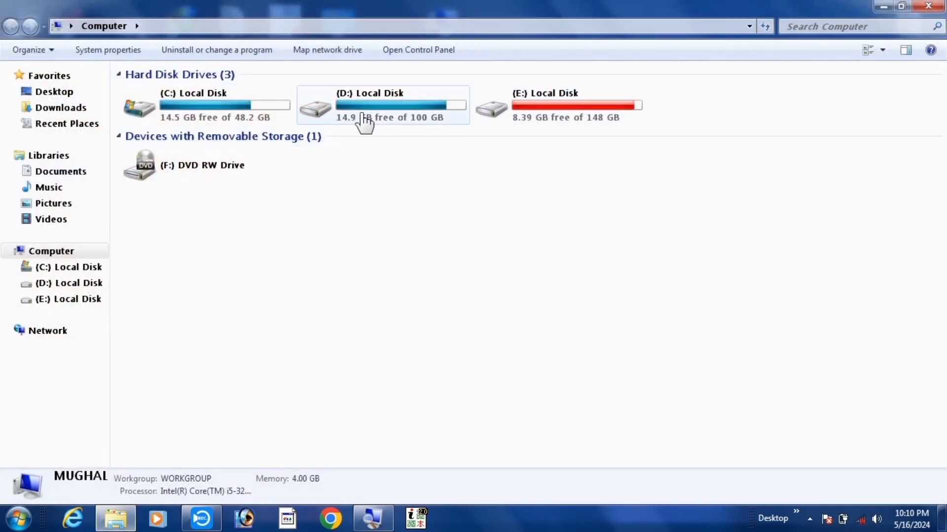
double_click(364, 120)
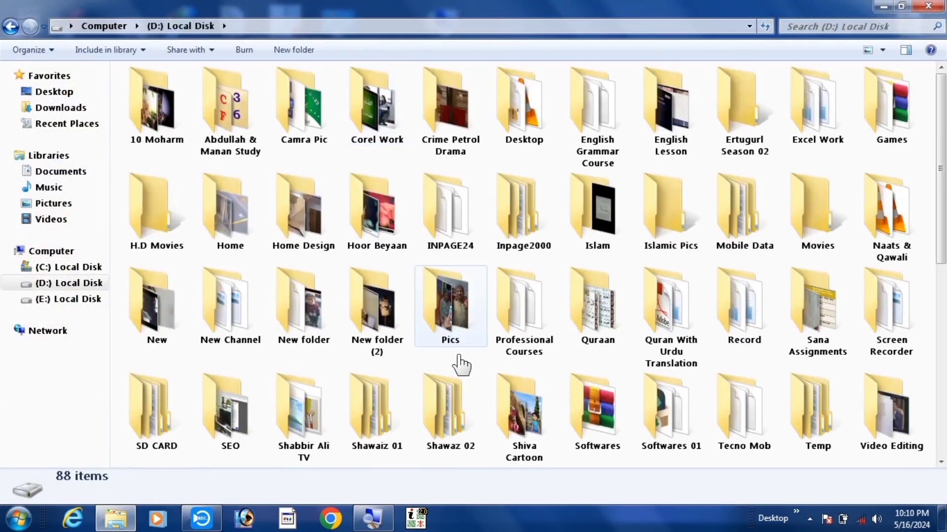
double_click(518, 436)
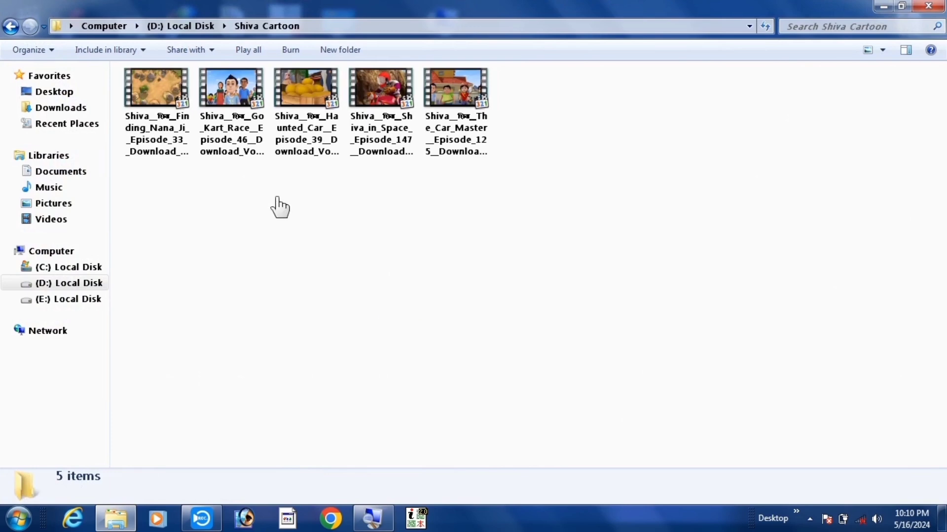
double_click(224, 91)
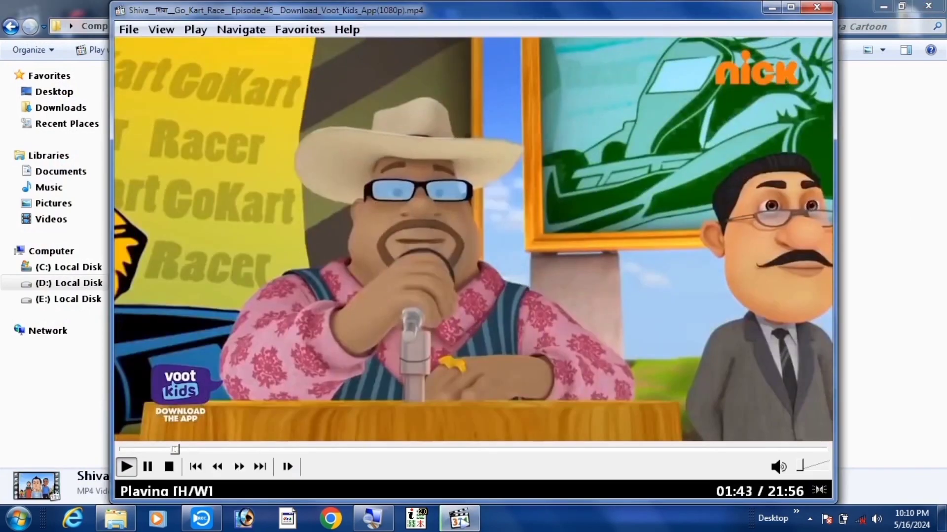
key("space")
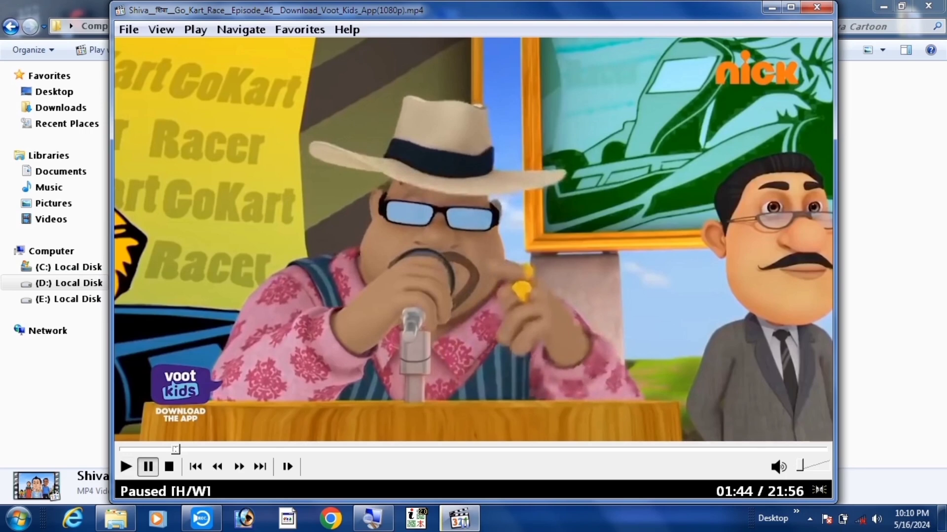
left_click(817, 7)
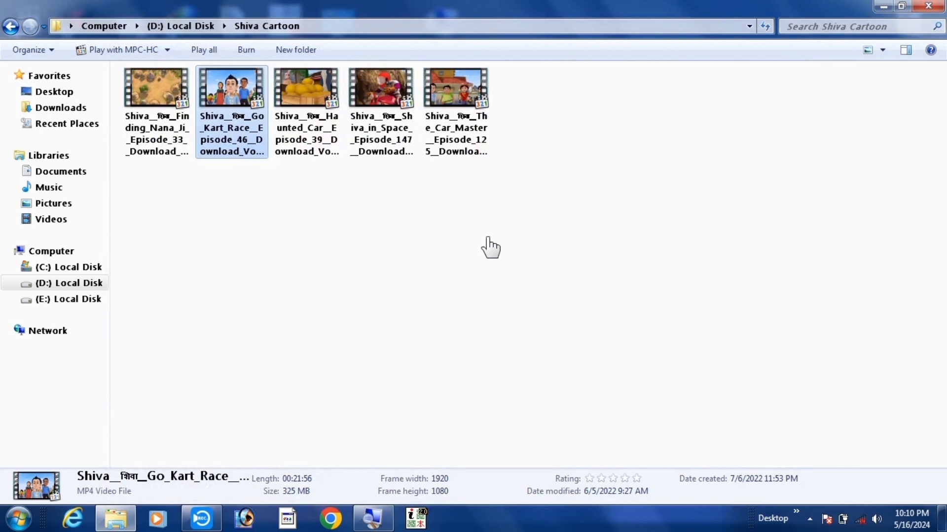
Step: Check the video file icons in the Video Editing folder on drive D and return to the computer's drive overview
left_click(10, 27)
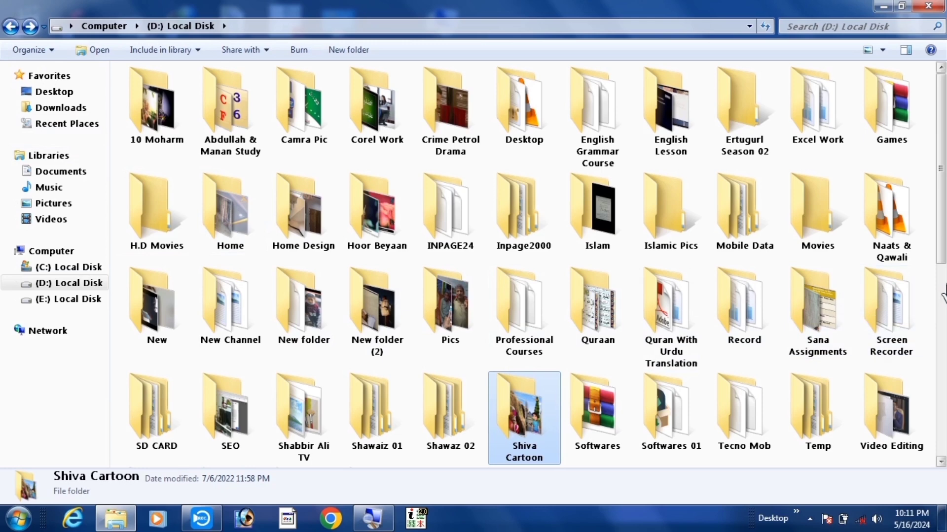
left_click_drag(938, 249, 938, 296)
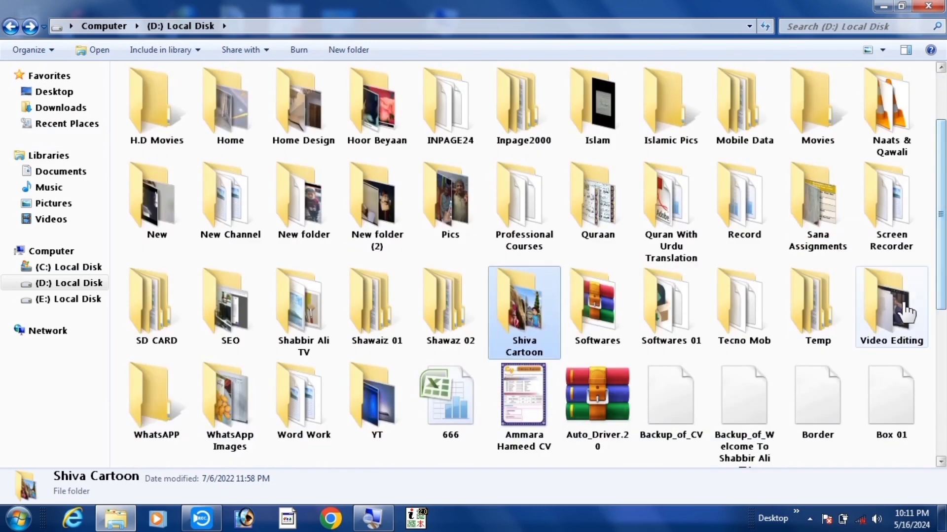
double_click(898, 313)
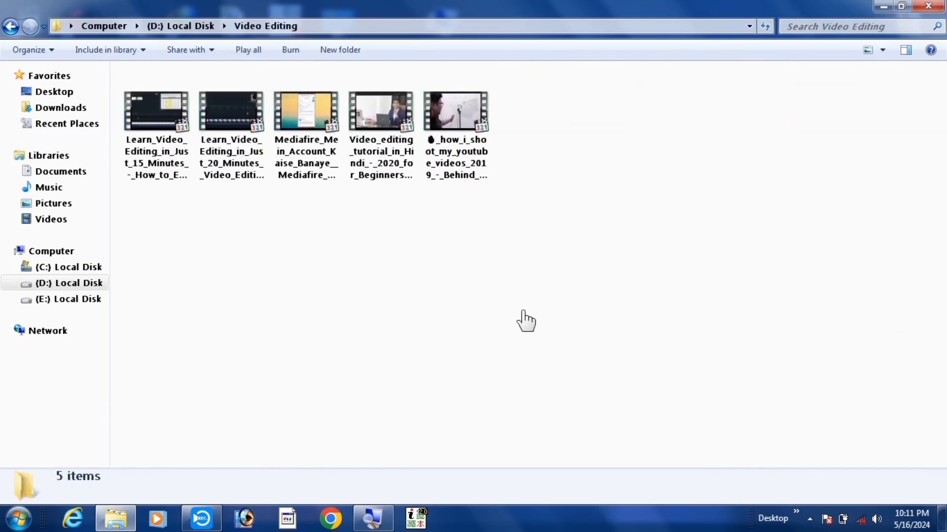
key("BackSpace")
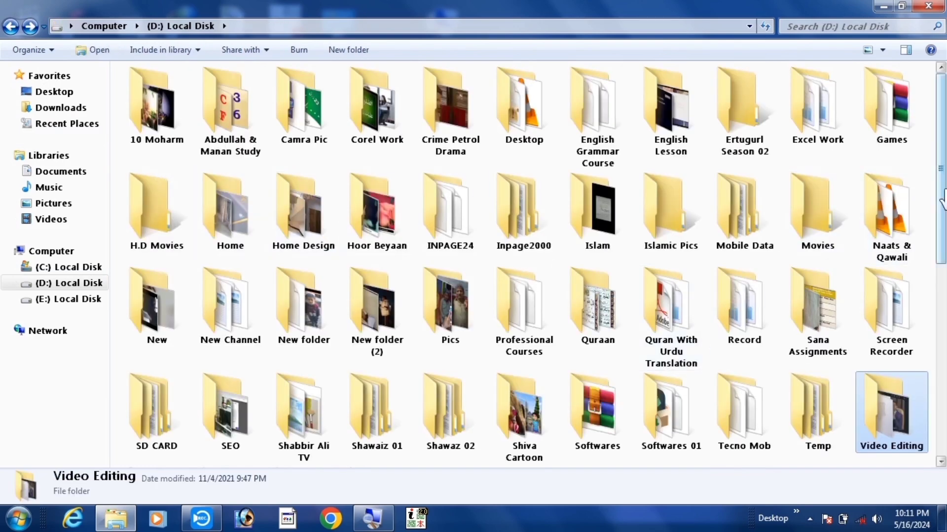
left_click_drag(941, 226, 944, 313)
key("BackSpace")
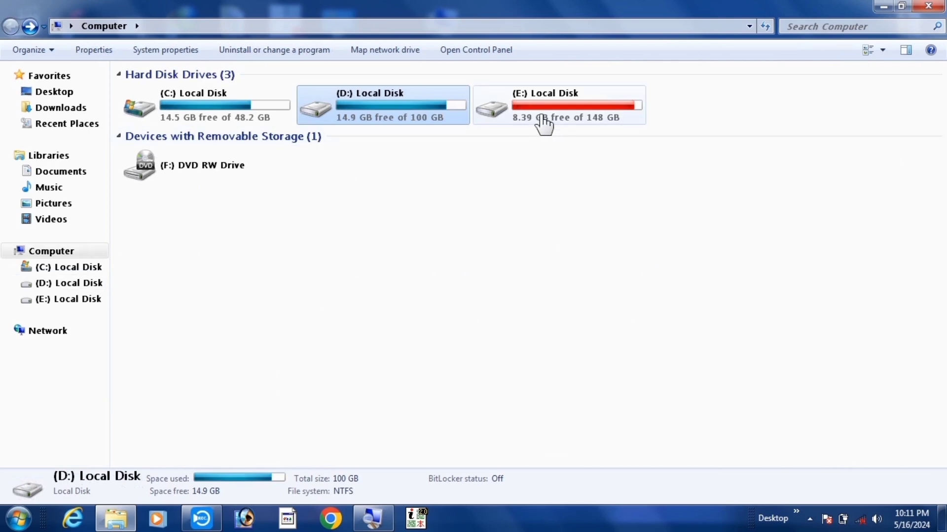
Step: Play The Shawshank Redemption video from the Movies folder on drive E
left_click(545, 121)
double_click(545, 121)
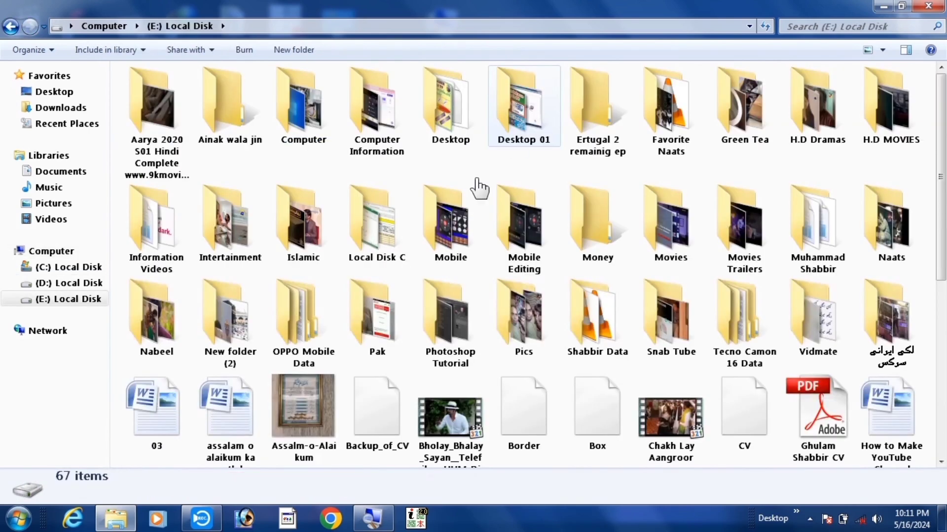
left_click(448, 224)
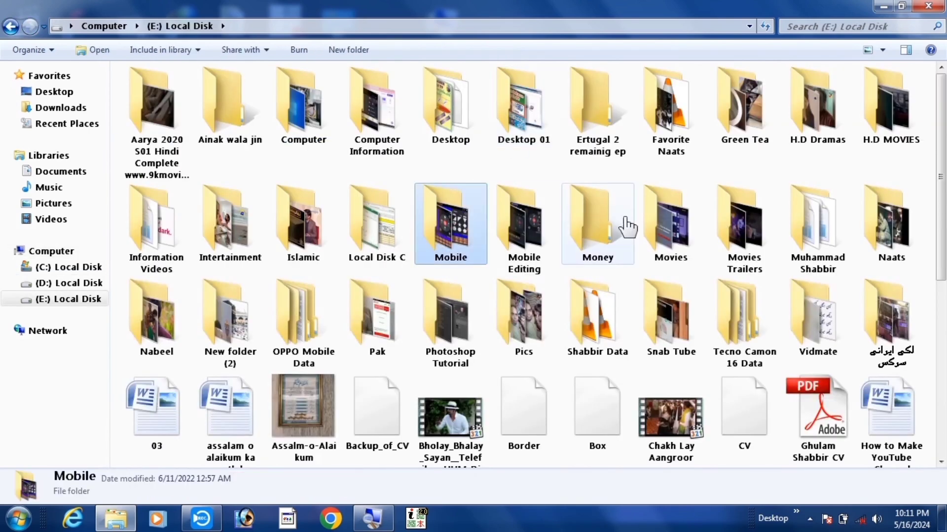
double_click(681, 225)
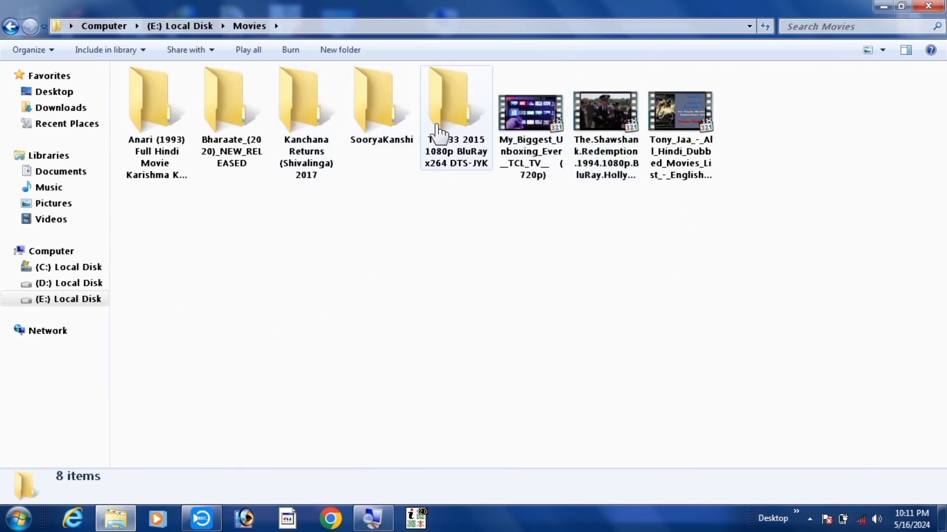
left_click(610, 118)
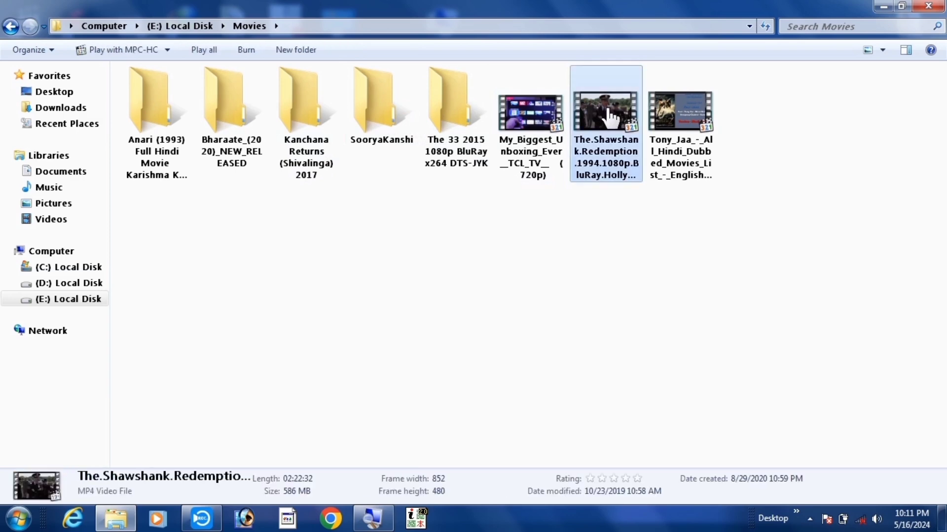
double_click(611, 118)
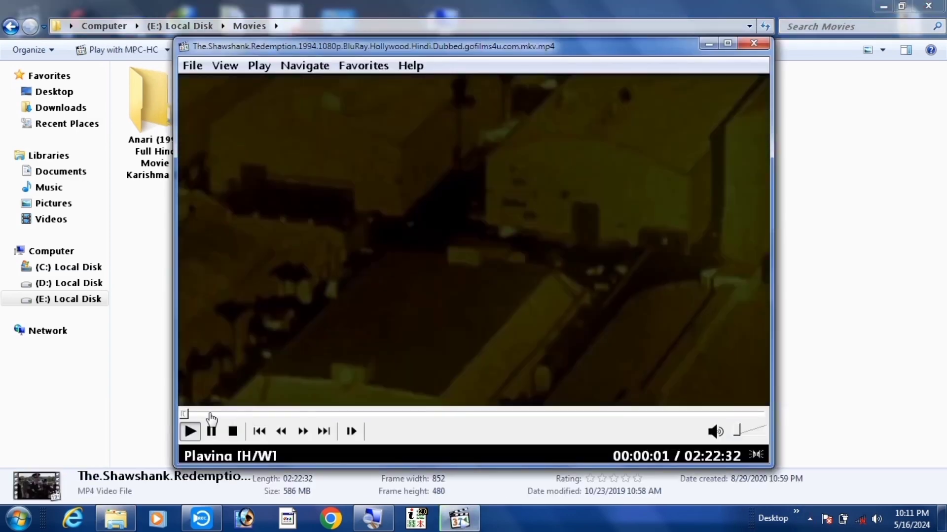
Step: Skip the movie ahead to about 00:05:36 and show it in full screen
left_click(207, 413)
left_click(309, 323)
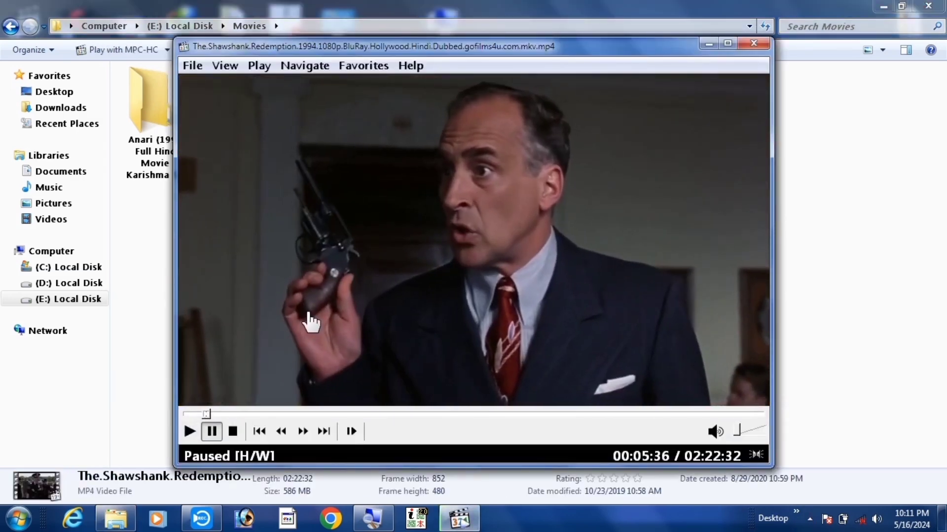
double_click(309, 323)
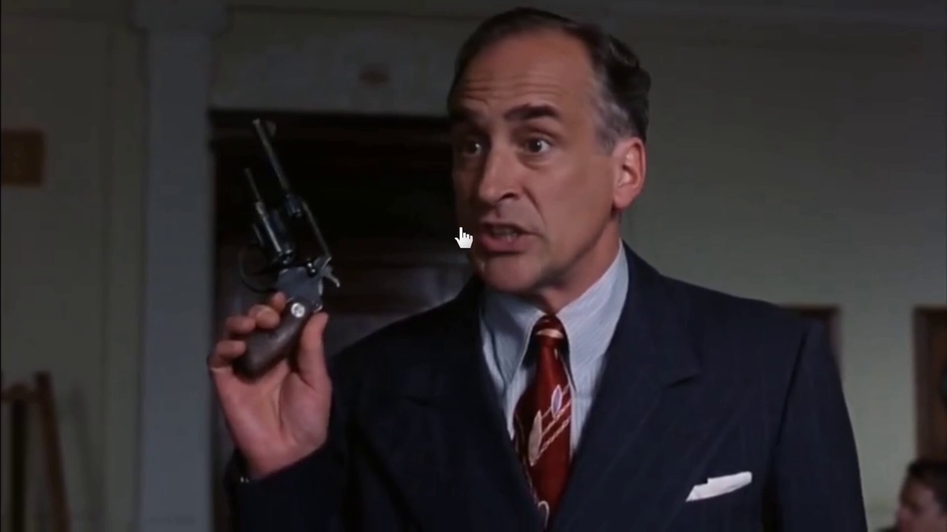
Step: Switch the movie's video frame to Half Size and return it to Touch Window From Inside
right_click(426, 186)
mouse_move(525, 231)
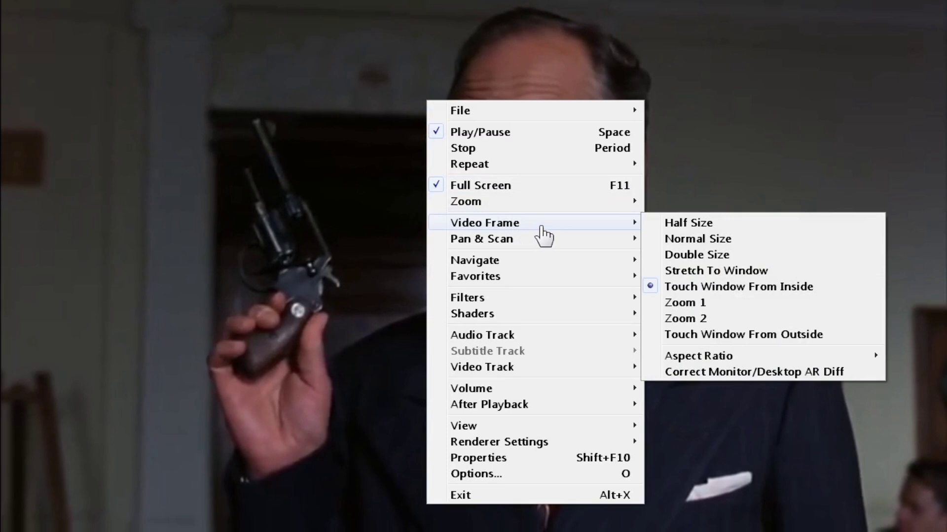
left_click(670, 225)
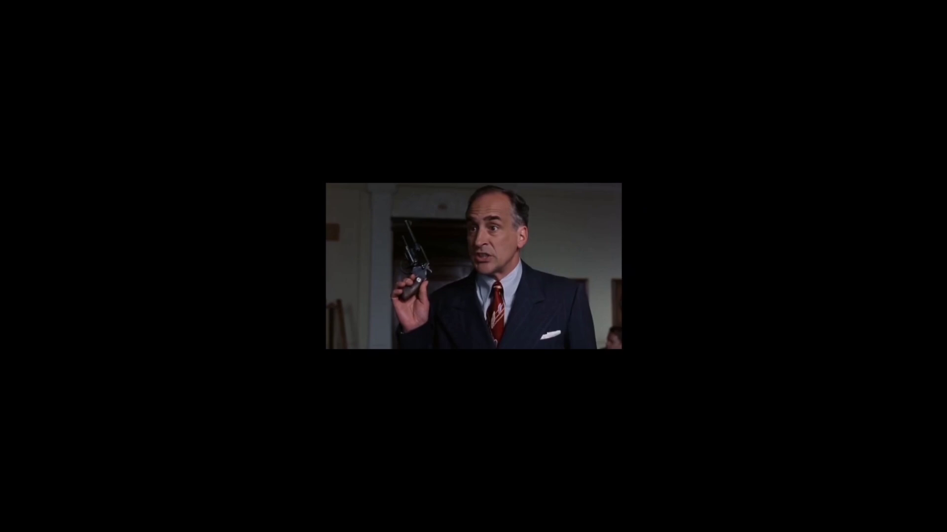
right_click(505, 225)
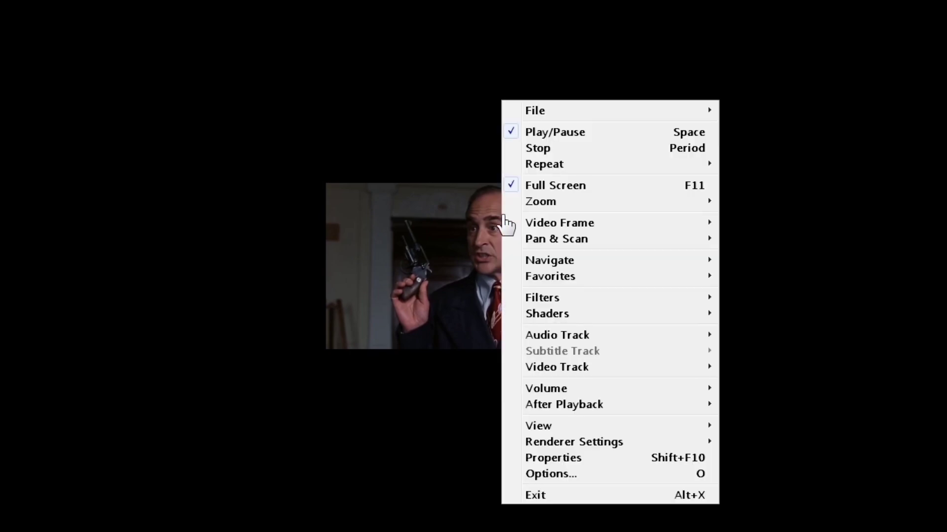
mouse_move(552, 227)
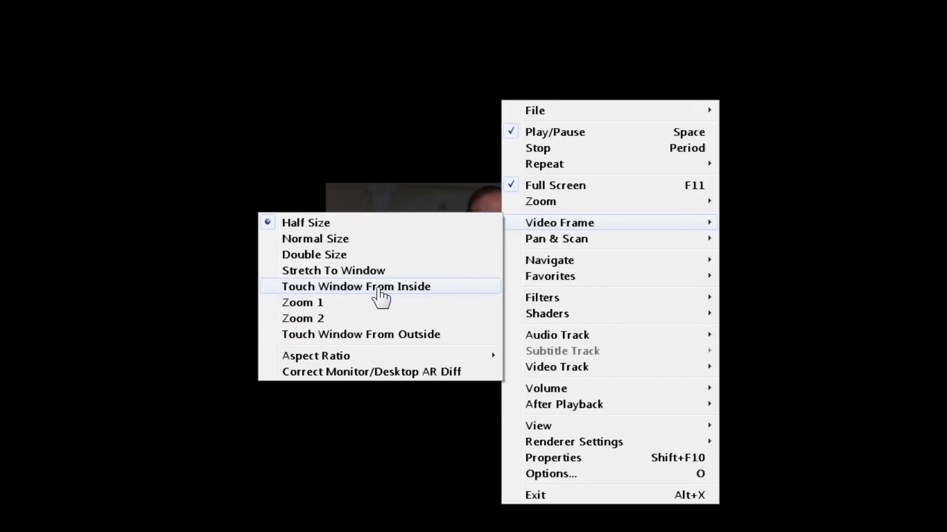
left_click(379, 291)
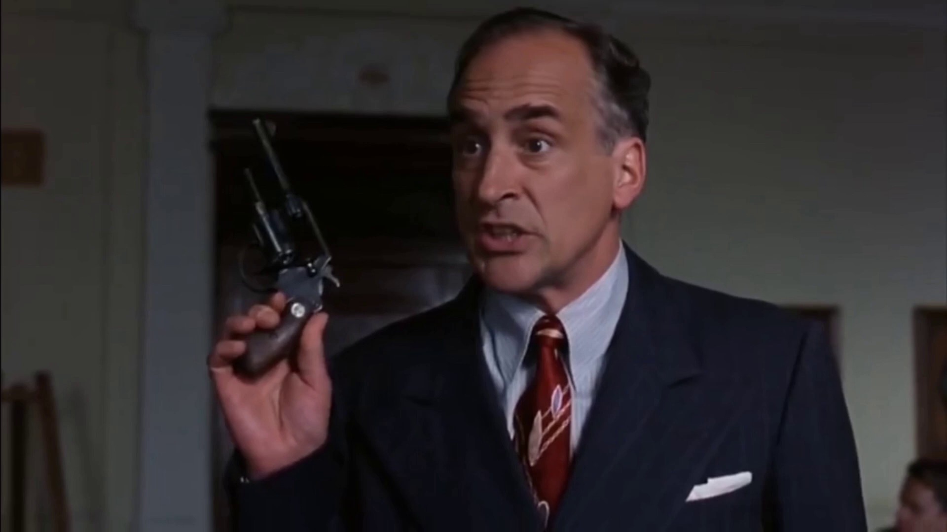
Step: Leave full screen, then close the movie player and the Movies folder window
key("Escape")
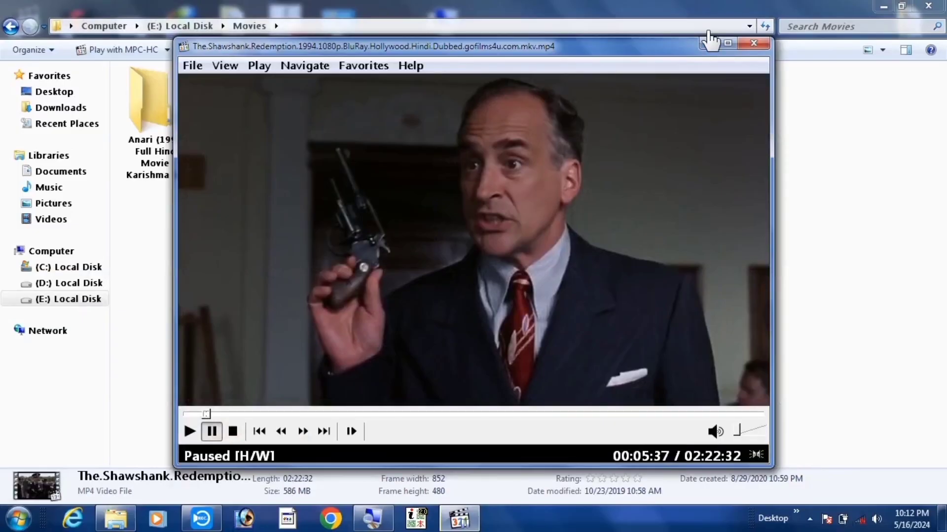
left_click(754, 44)
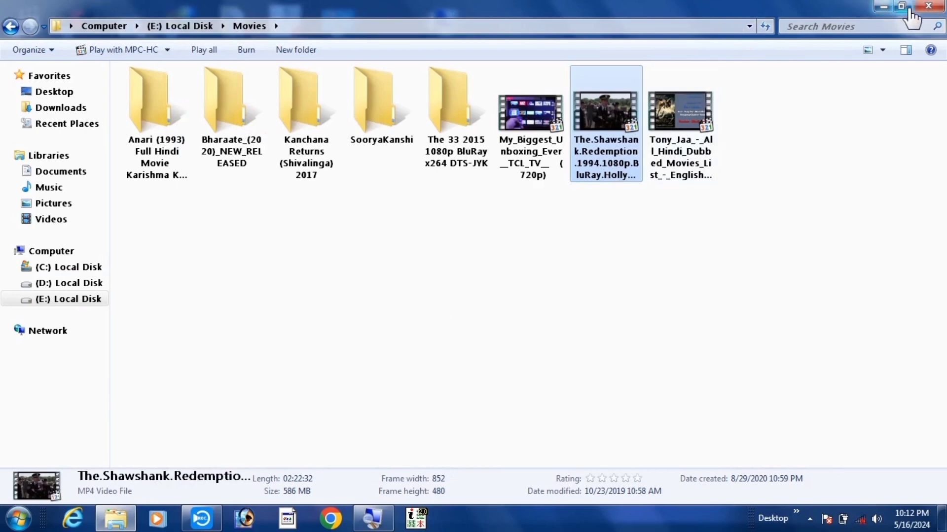
left_click(928, 6)
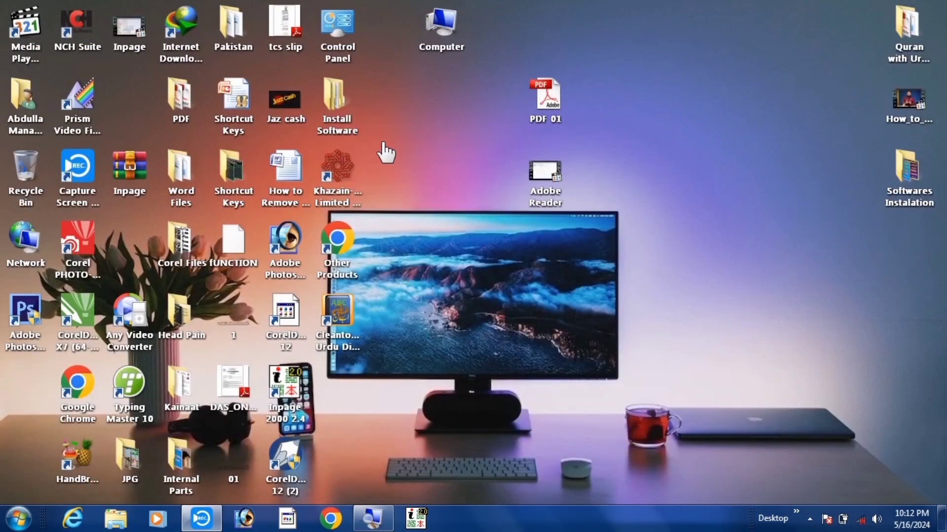
Step: Extract the Winar Or WinRAR 32 Bit archive in place inside the K-Lite 321 Player folder of the desktop's Install Software folder
double_click(337, 109)
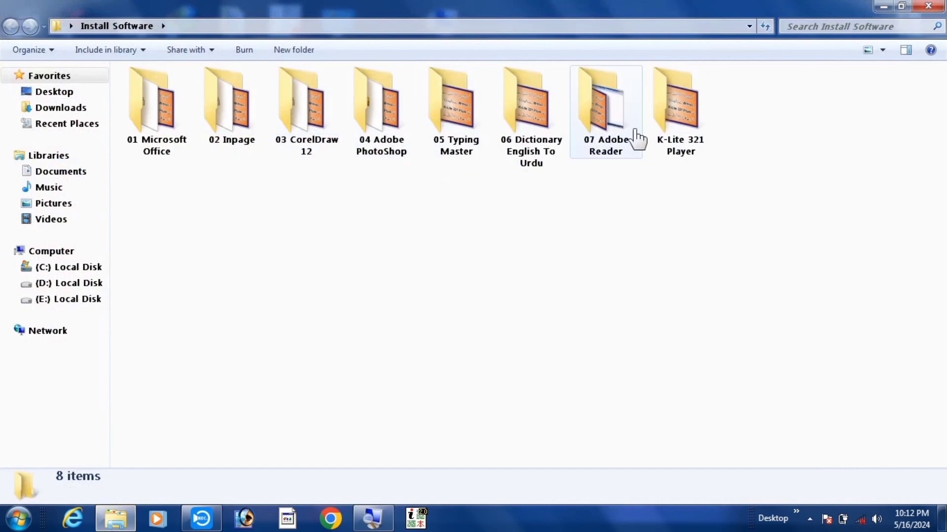
double_click(673, 125)
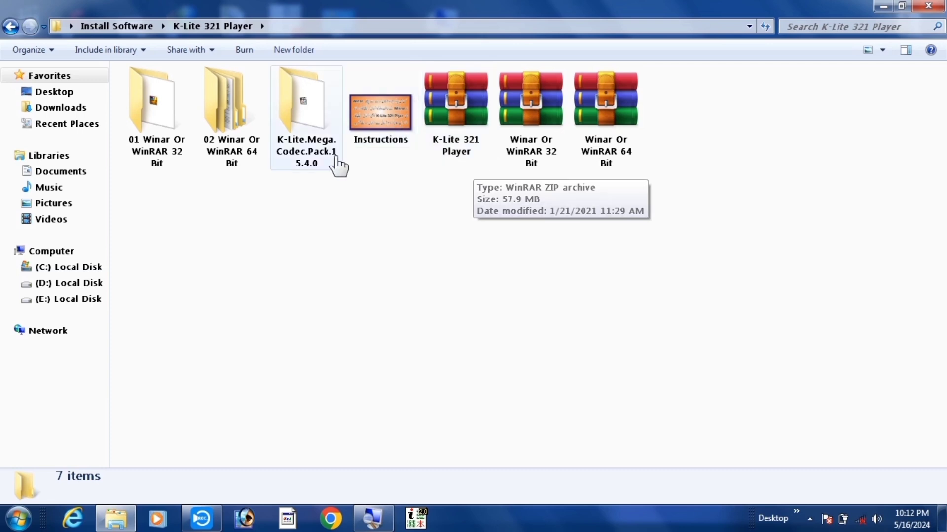
right_click(530, 103)
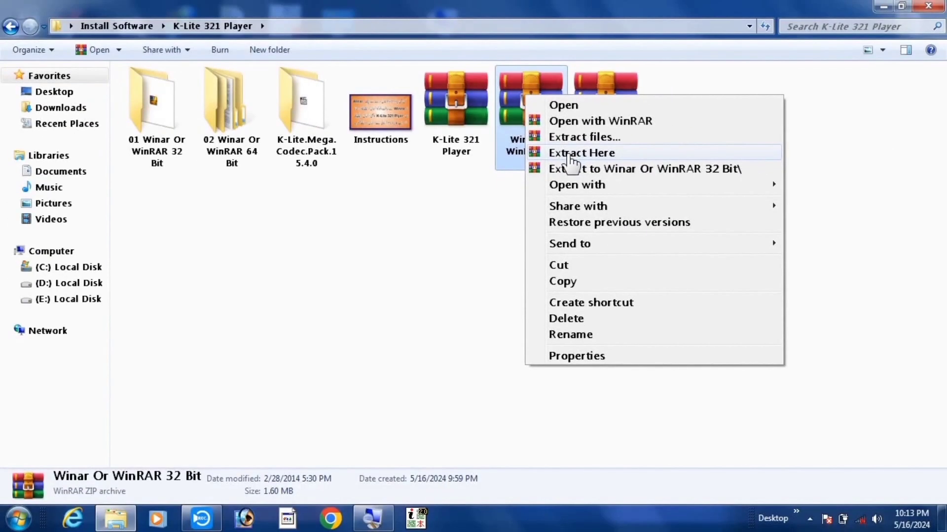
left_click(571, 153)
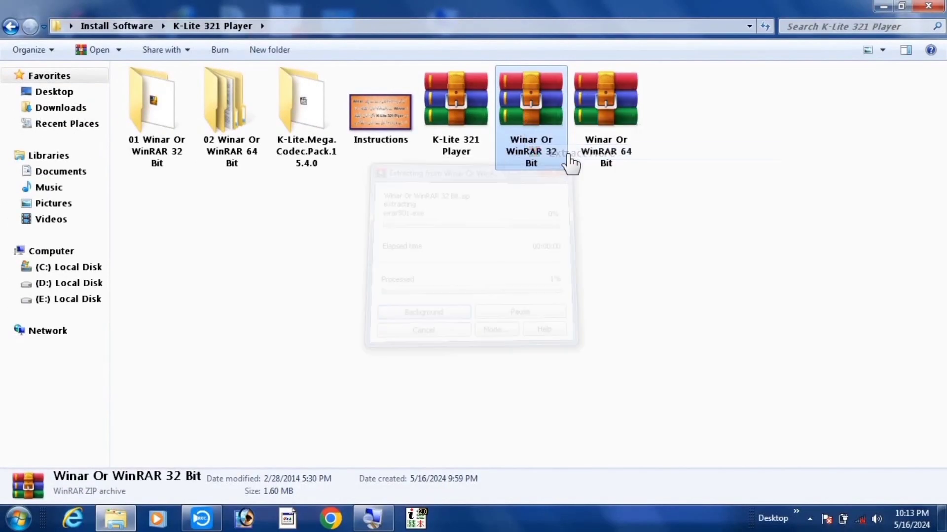